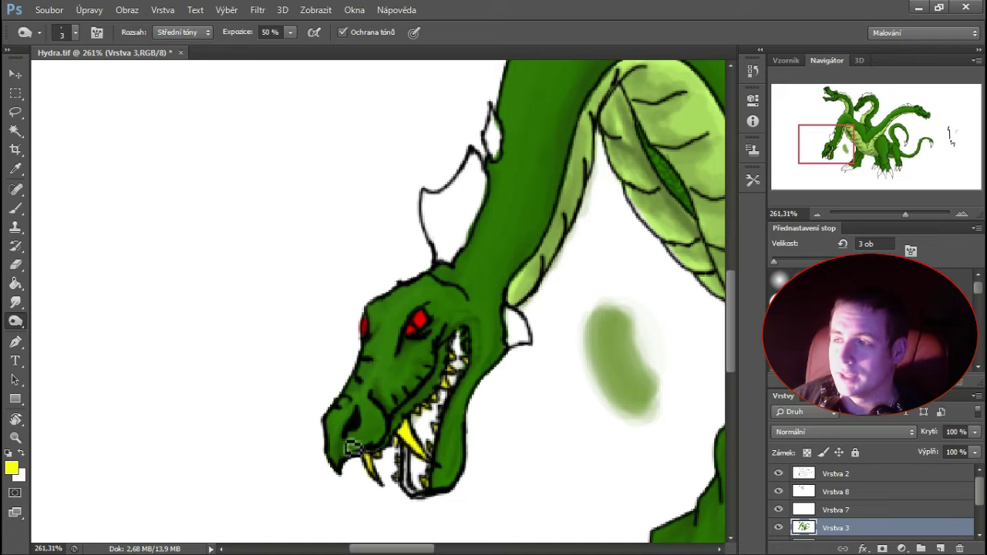
- Set the Burn tool's range to Stíny and darken the shaded areas of the lower-left head on Vrstva 3
right_click(385, 276)
left_click(183, 32)
left_click(177, 42)
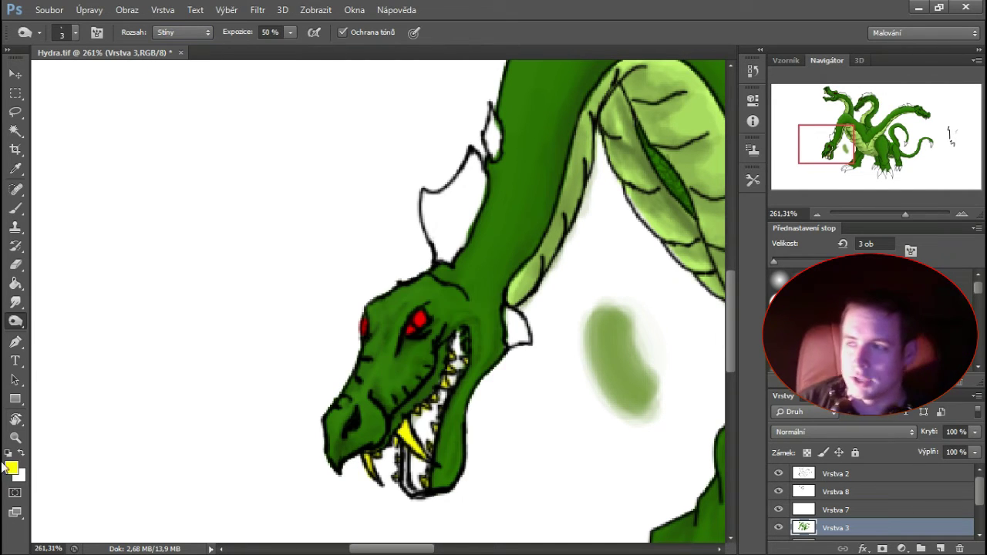
- Switch to the Dodge tool with a hard round 3 px brush
right_click(14, 321)
left_click(62, 319)
left_click(424, 286)
right_click(403, 289)
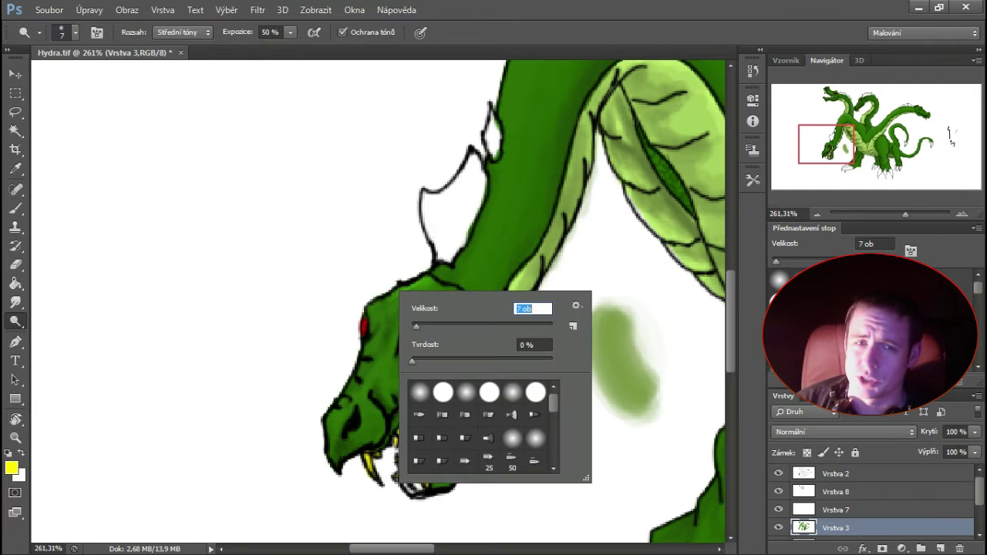
double_click(489, 392)
right_click(455, 292)
left_click(467, 327)
key("Return")
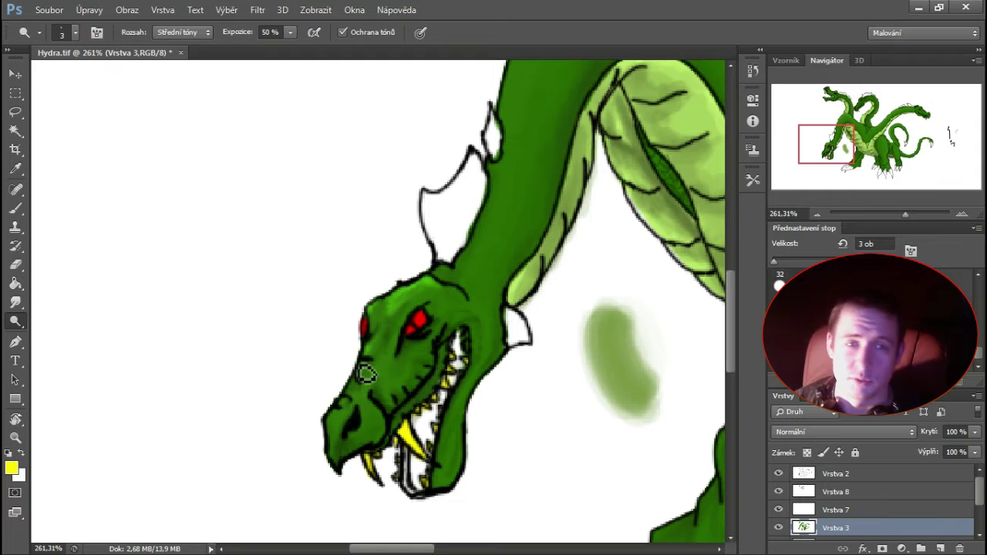
- Lighten highlights on the lower-left head and along its neck up to the bend with the Dodge tool
left_click_drag(335, 418, 340, 441)
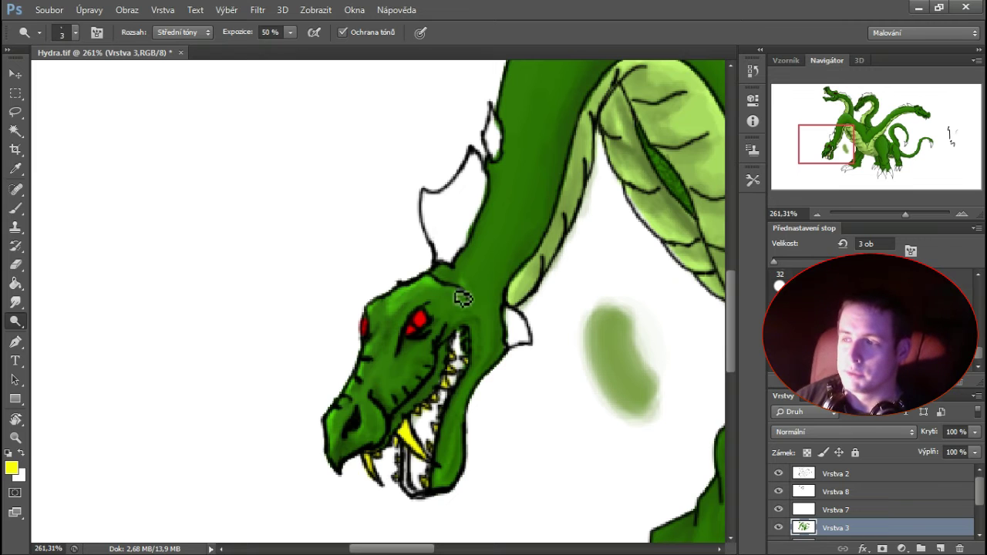
left_click_drag(509, 241, 464, 297)
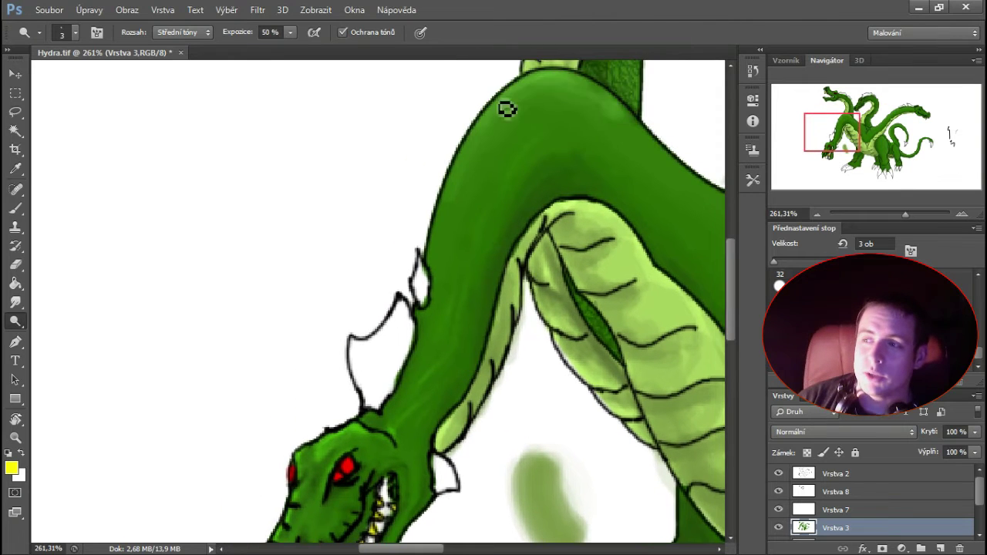
left_click_drag(507, 110, 465, 311)
left_click_drag(448, 425, 519, 213)
- Check the contents of Vrstva 3 and Vrstva 7 by toggling their visibility, and create a new layer beneath Vrstva 3
left_click(779, 528)
left_click(778, 527)
left_click(778, 509)
left_click(778, 509)
left_click(856, 509)
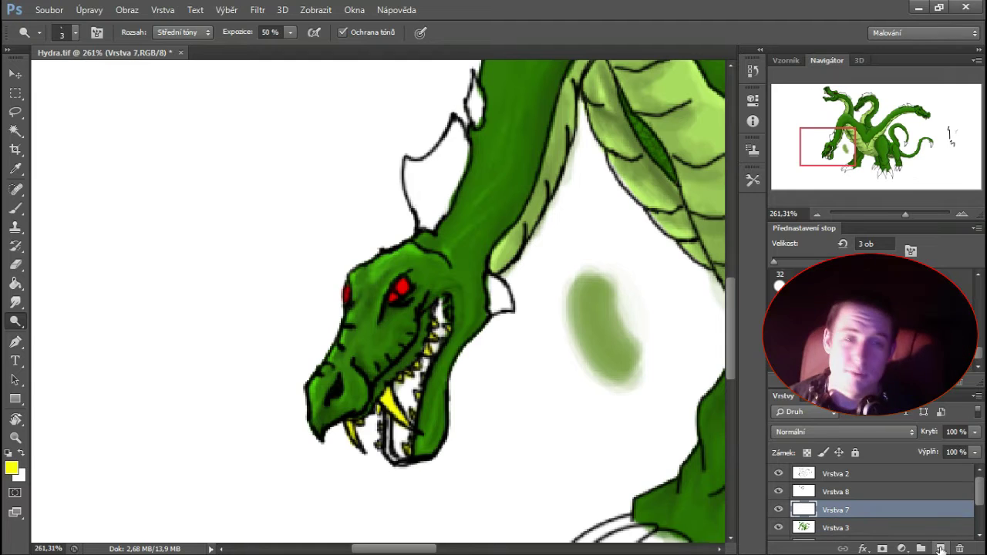
scroll(917, 526, "down", 1)
left_click(917, 526)
left_click(940, 548)
- Set the foreground colour to dark red 780000 and paint the inside of the lower-left head's mouth
left_click(12, 468)
left_click(764, 224)
left_click(746, 321)
left_click(898, 214)
mouse_move(401, 440)
left_mouse_down()
mouse_move(409, 464)
mouse_move(422, 409)
mouse_move(416, 393)
mouse_move(405, 397)
mouse_move(430, 380)
mouse_move(455, 328)
mouse_move(433, 375)
left_mouse_up()
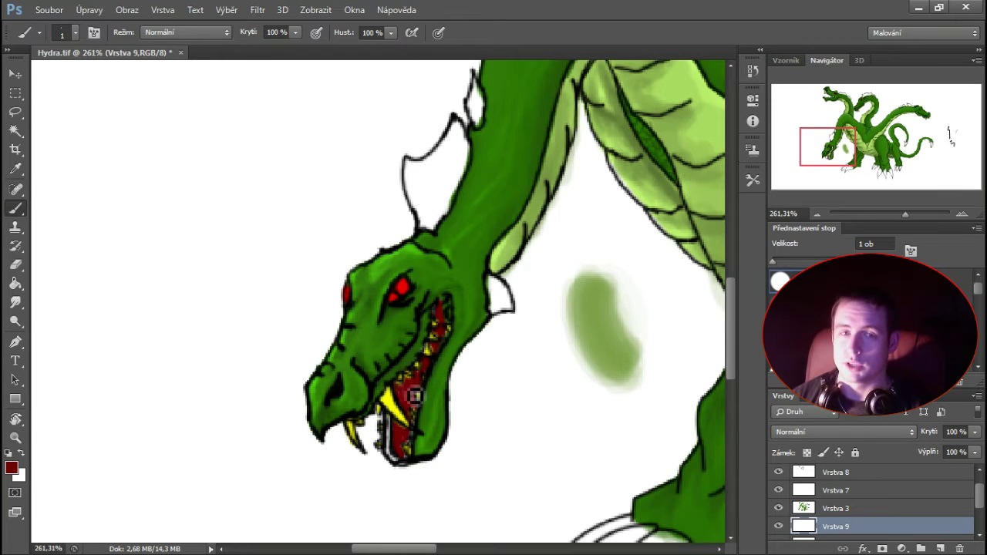
- Clean up the edges around the teeth of the lower-left head with the Eraser on Vrstva 7
left_click(797, 490)
key("e")
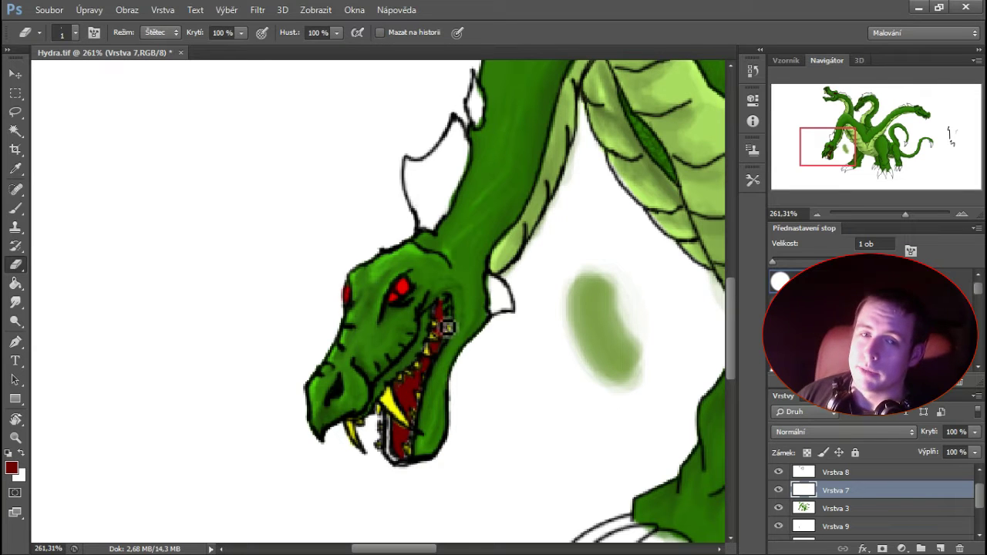
left_click_drag(410, 448, 455, 433)
- Darken parts of the red mouth interior on Vrstva 9 with the Burn tool
left_click(779, 526)
left_click(779, 526)
left_click(814, 524)
right_click(16, 321)
left_click(137, 340)
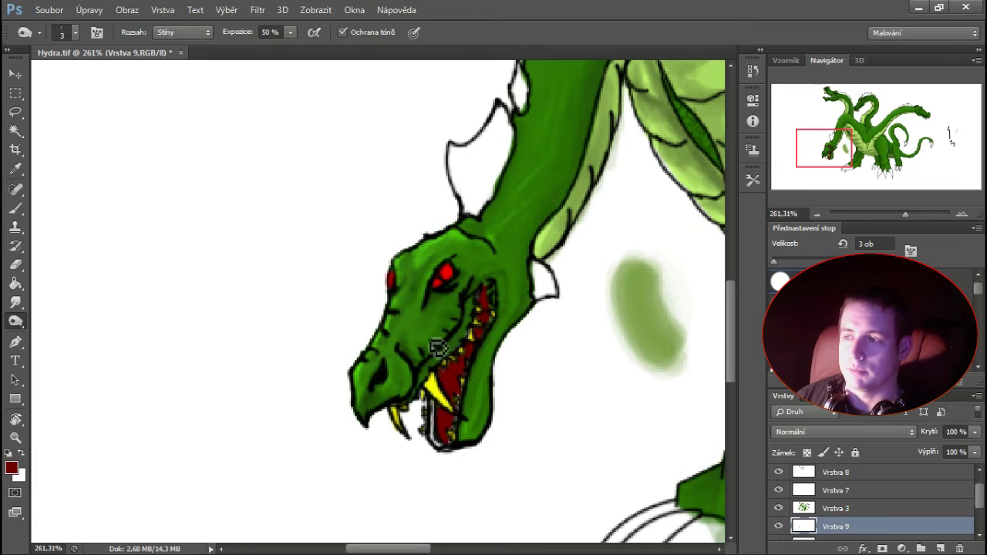
mouse_move(485, 290)
left_mouse_down()
mouse_move(464, 394)
mouse_move(444, 419)
mouse_move(453, 448)
mouse_move(453, 388)
left_mouse_up()
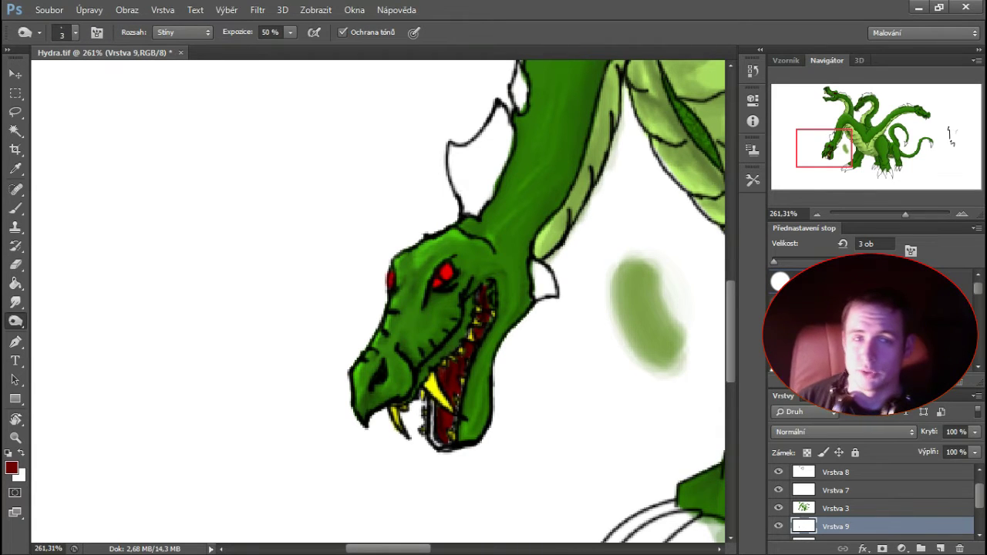
- Lighten the middle of the red mouth interior with the Dodge tool
right_click(15, 321)
left_click(85, 321)
mouse_move(452, 437)
left_mouse_down()
mouse_move(460, 373)
mouse_move(457, 398)
mouse_move(472, 363)
left_mouse_up()
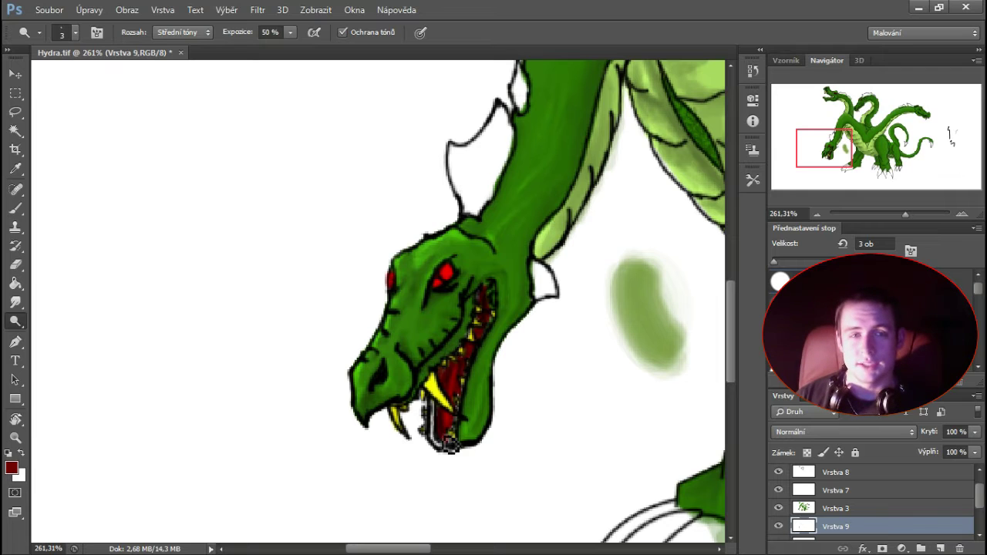
- Sample a dark green from the jaw and paint the unfilled edge of the lower jaw on Vrstva 3
left_click(835, 508)
left_click(15, 208)
left_click(12, 468)
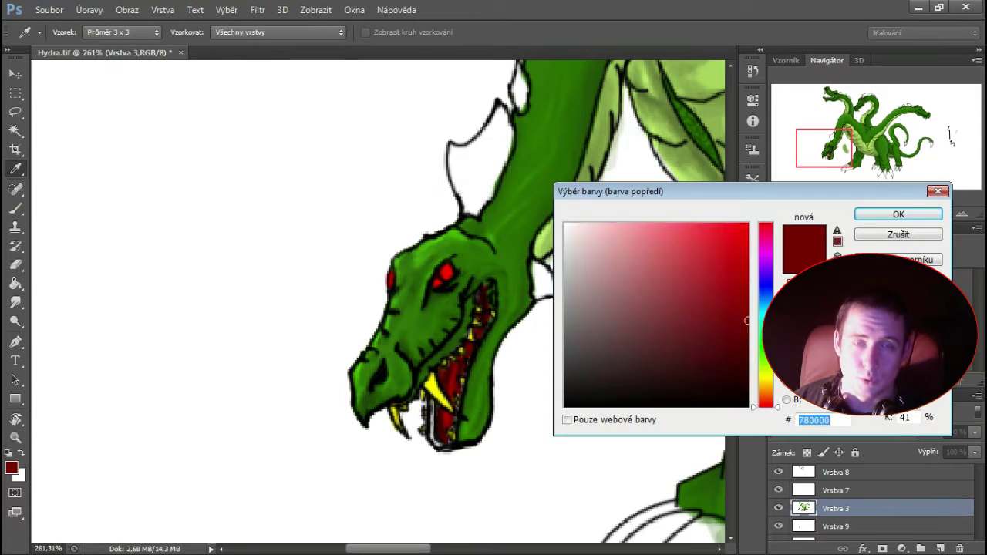
left_click(472, 433)
left_click(897, 214)
left_click_drag(447, 449, 440, 418)
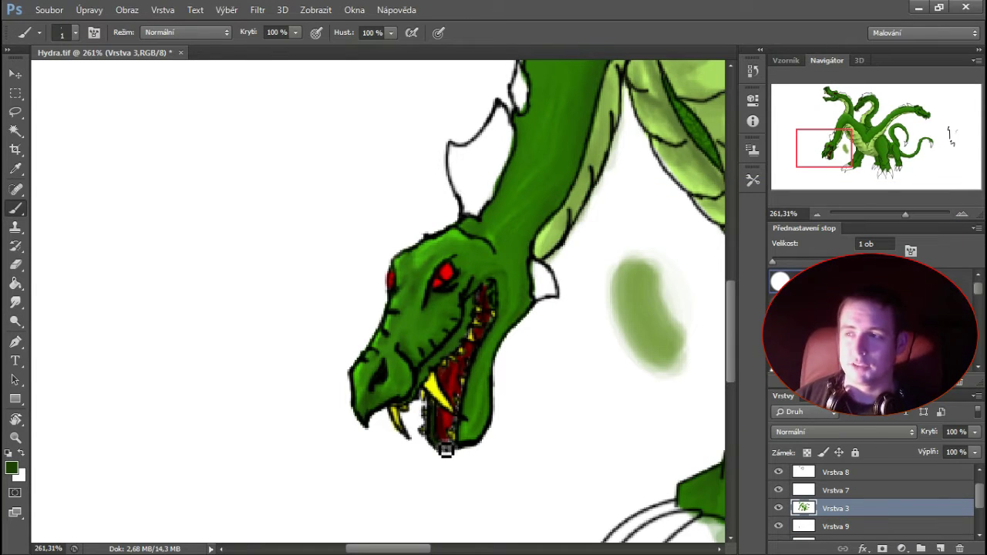
- Sample a very dark red from inside the mouth and ready the Brush tool on Vrstva 9
left_click(15, 168)
left_click(445, 428)
left_click(778, 472)
left_click(778, 472)
left_click(835, 526)
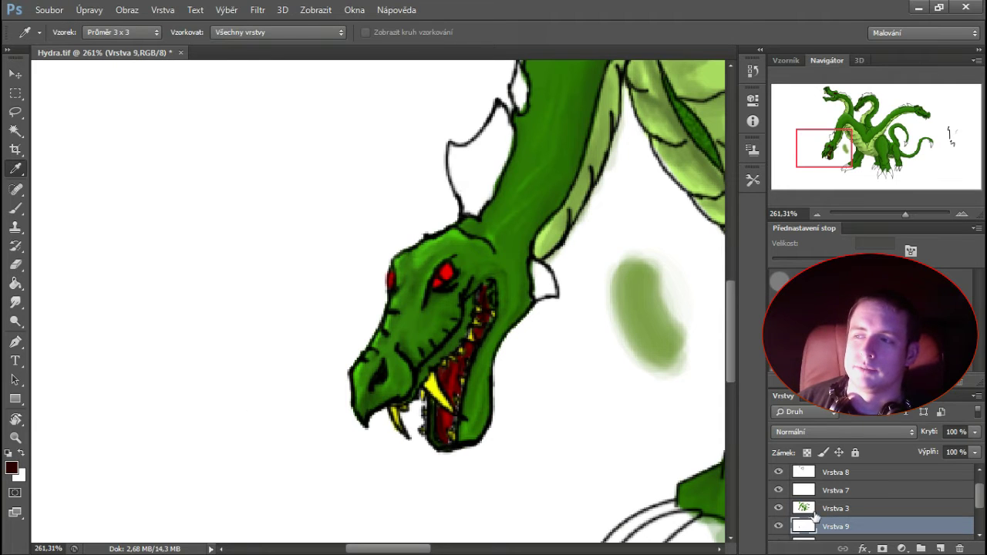
key("b")
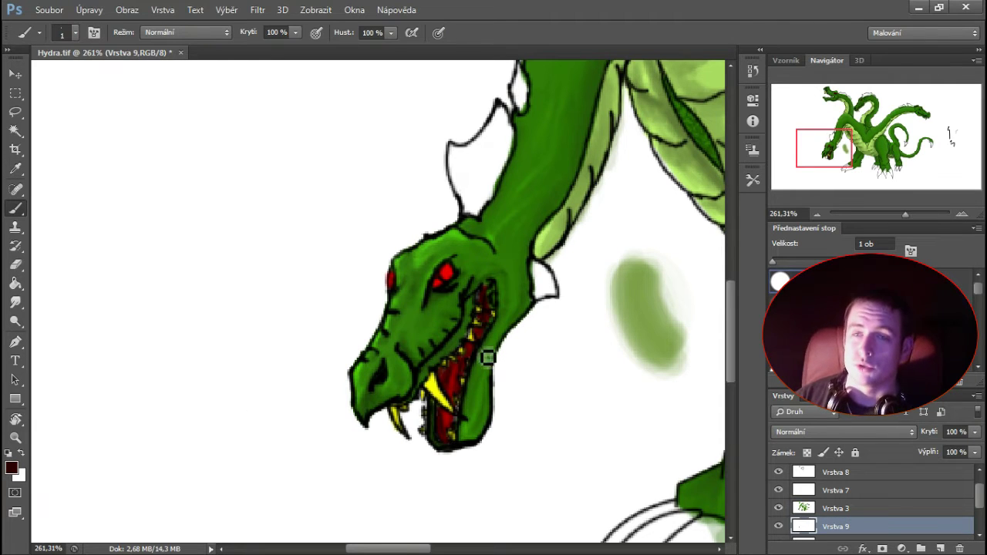
- Draw a scale texture over the lower-left head on Vrstva 8 with a 1 px black brush
key("z")
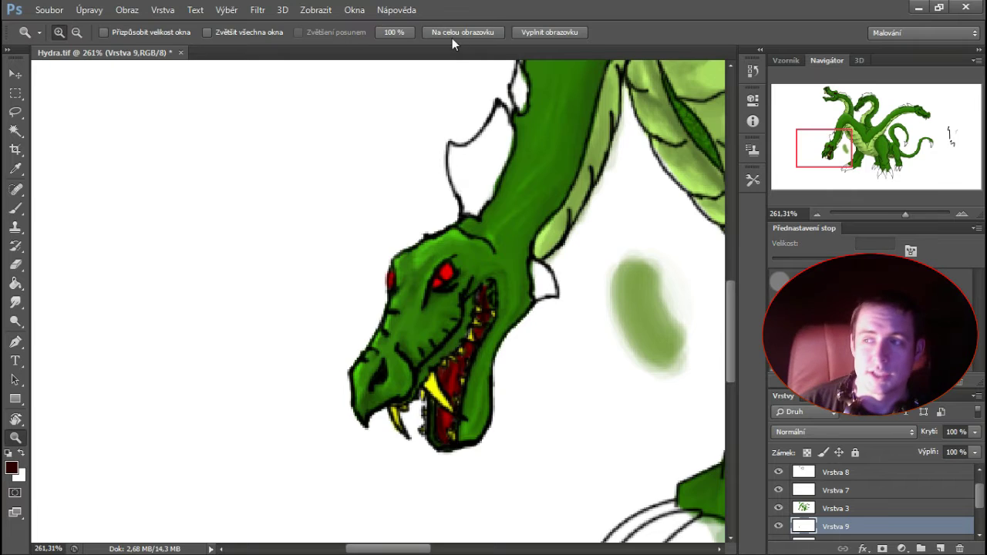
key("ctrl+0")
left_click_drag(308, 379, 316, 406)
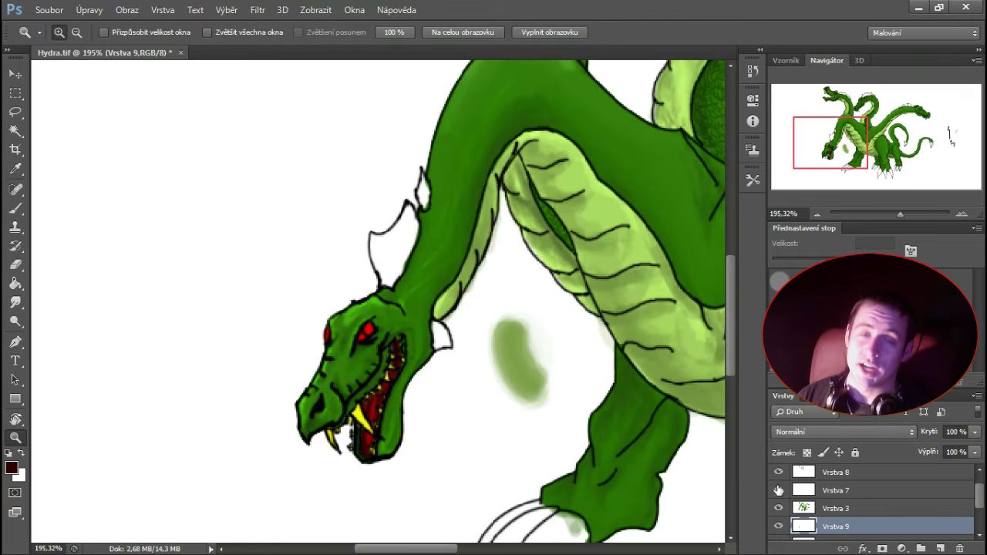
left_click(825, 473)
key("b")
right_click(329, 300)
double_click(461, 318)
left_click(11, 467)
left_click(565, 406)
key("Return")
key("b")
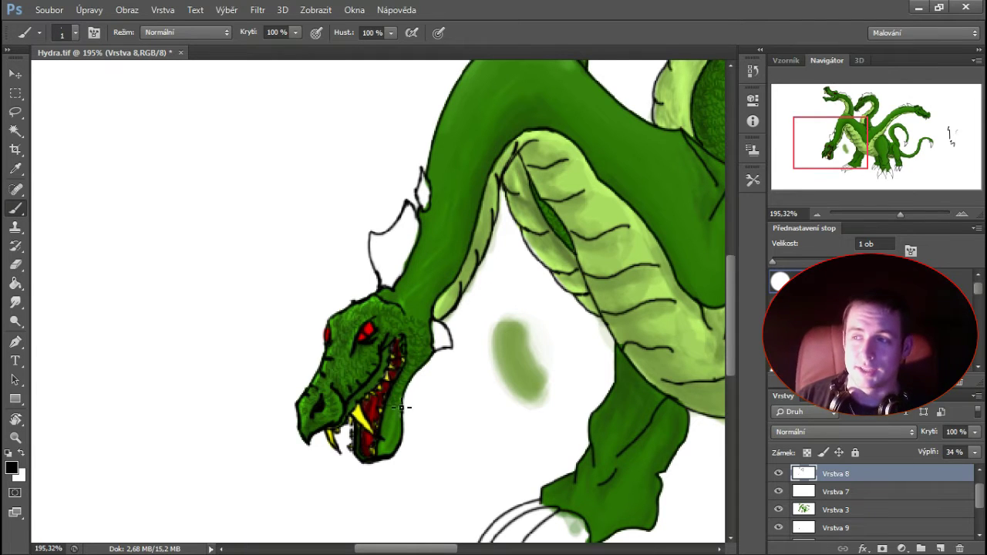
- Draw scales on the lower part of the front neck, from behind the head up past the spikes
scroll(416, 370, "up", 3)
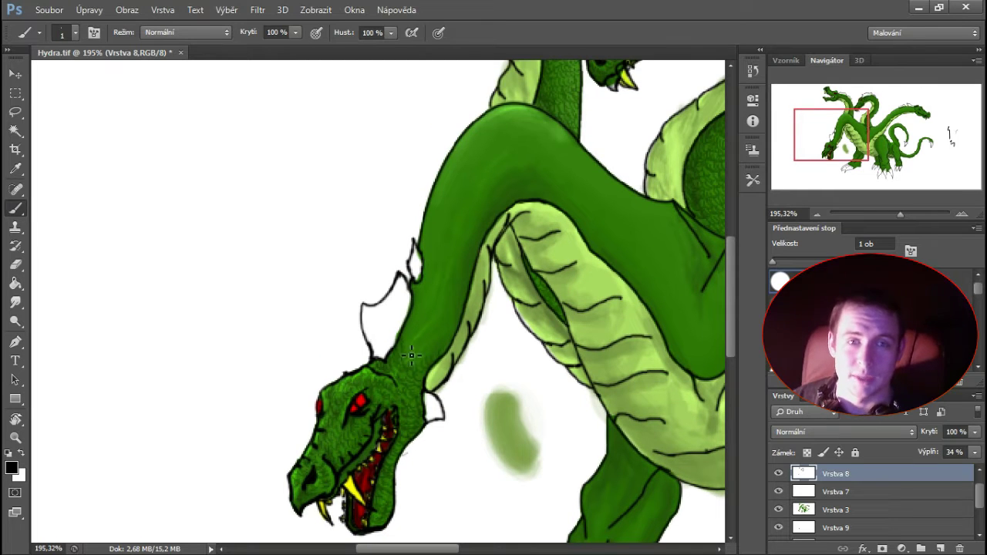
left_click_drag(472, 264, 451, 318)
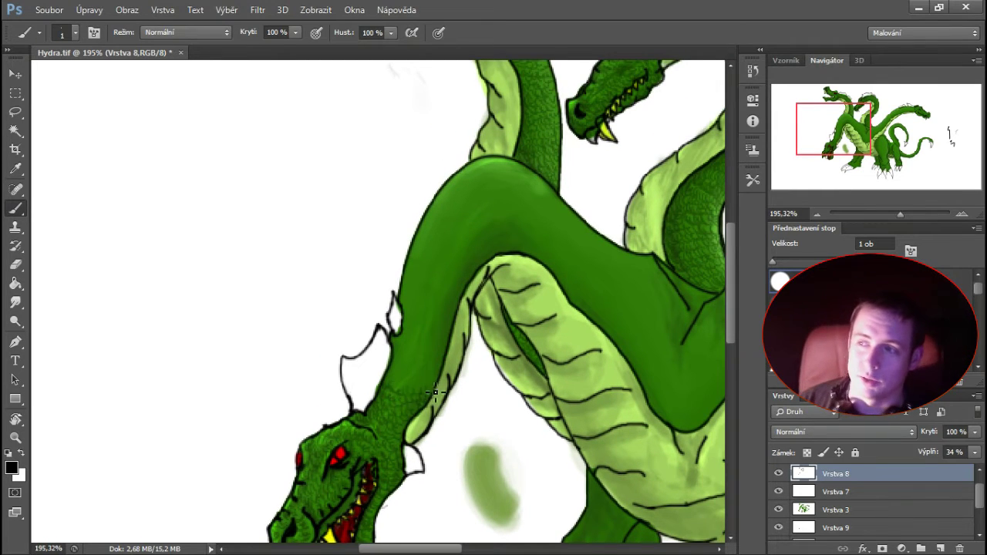
left_click_drag(395, 369, 422, 385)
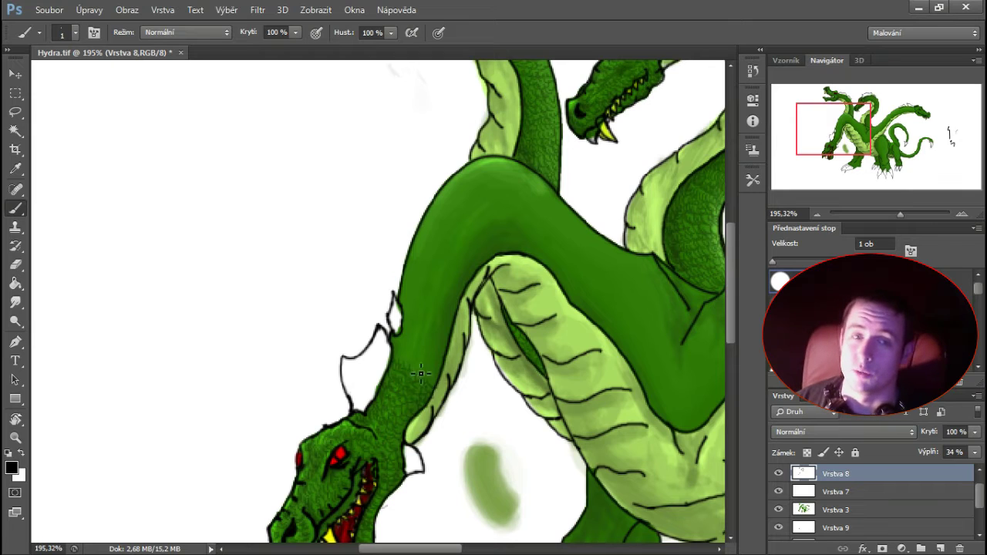
mouse_move(441, 349)
left_mouse_down()
mouse_move(411, 331)
mouse_move(440, 396)
left_mouse_up()
left_click_drag(402, 354, 437, 379)
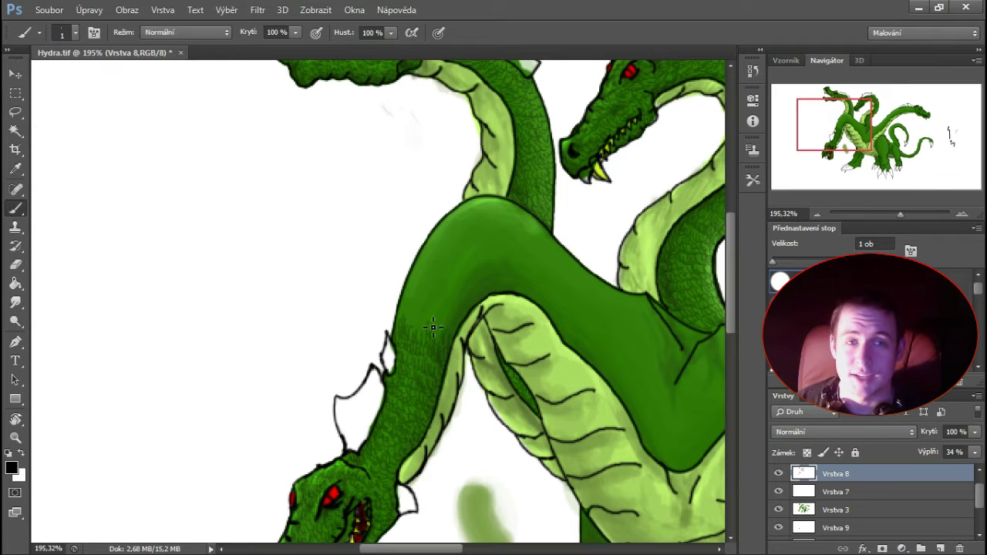
- Continue the scale texture up the front neck to just below its bend
left_click_drag(427, 316, 454, 334)
left_click_drag(514, 316, 479, 338)
left_click_drag(373, 311, 415, 343)
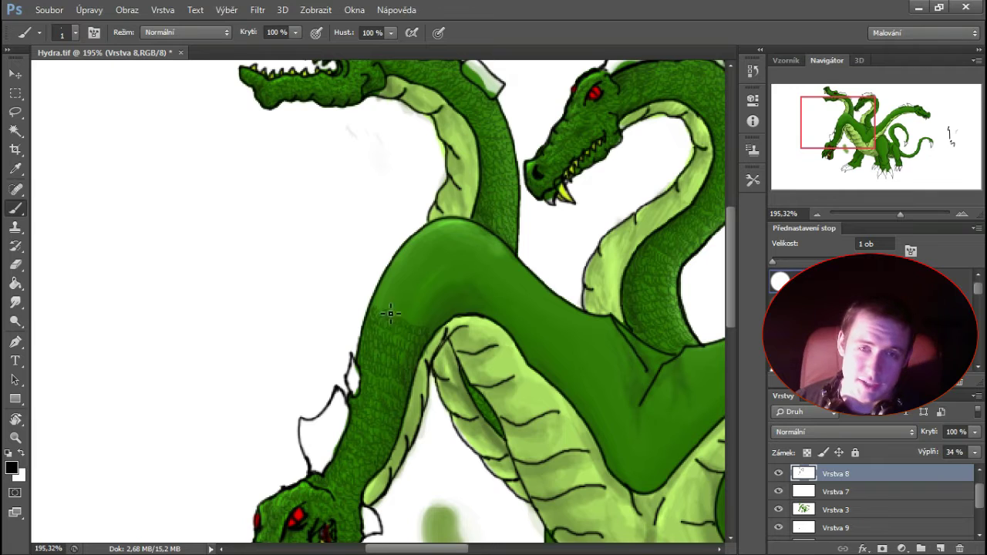
left_click_drag(396, 303, 423, 323)
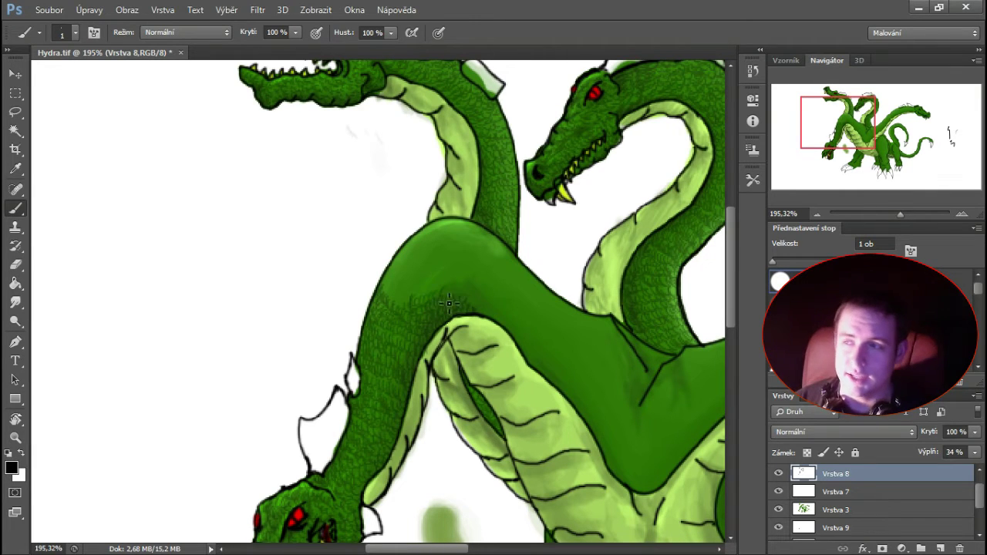
- Fill the bend of the front neck with scales, covering its underside, outer edge and middle
left_click_drag(475, 298, 485, 313)
left_click_drag(428, 276, 414, 310)
mouse_move(373, 315)
left_mouse_down()
mouse_move(387, 313)
mouse_move(420, 266)
left_mouse_up()
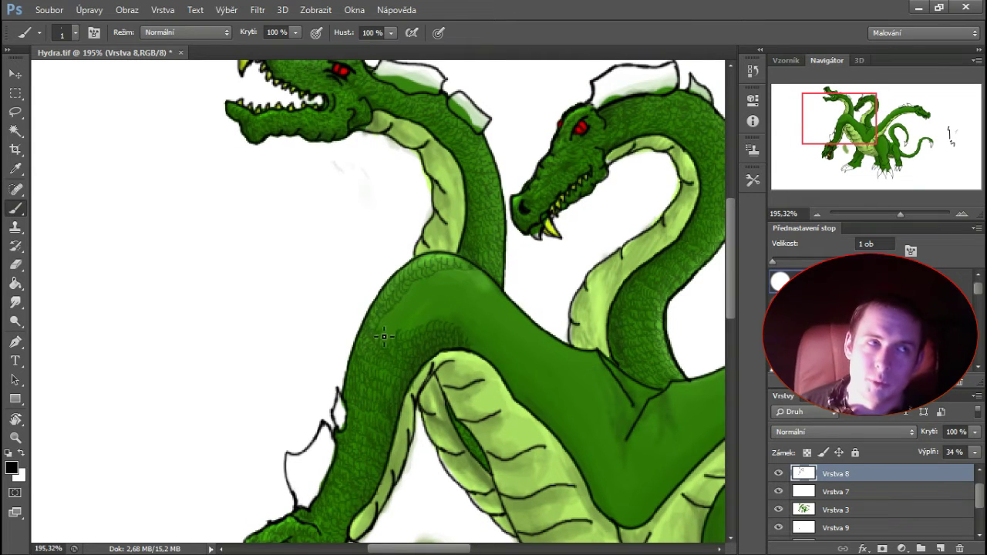
mouse_move(407, 315)
left_mouse_down()
mouse_move(422, 291)
mouse_move(471, 280)
left_mouse_up()
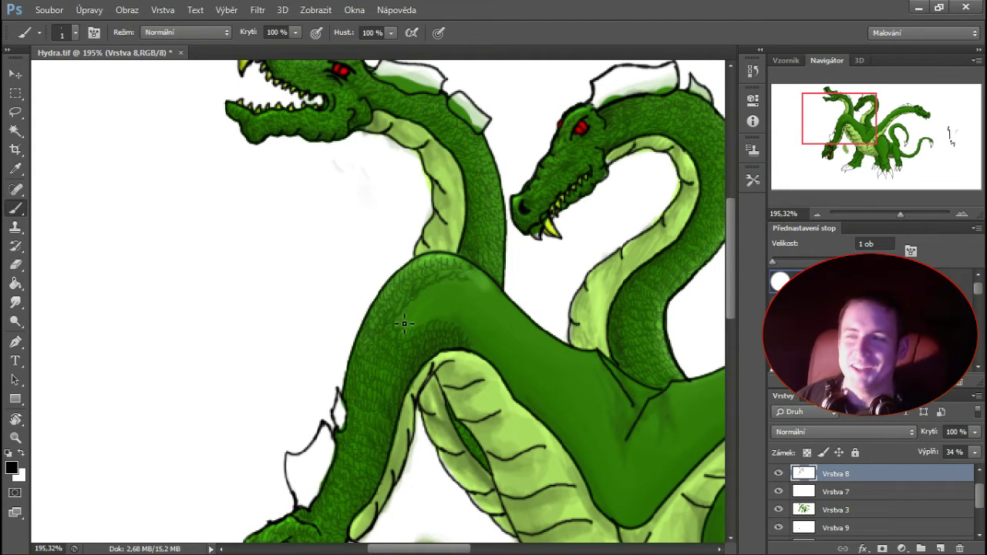
left_click_drag(452, 309, 403, 292)
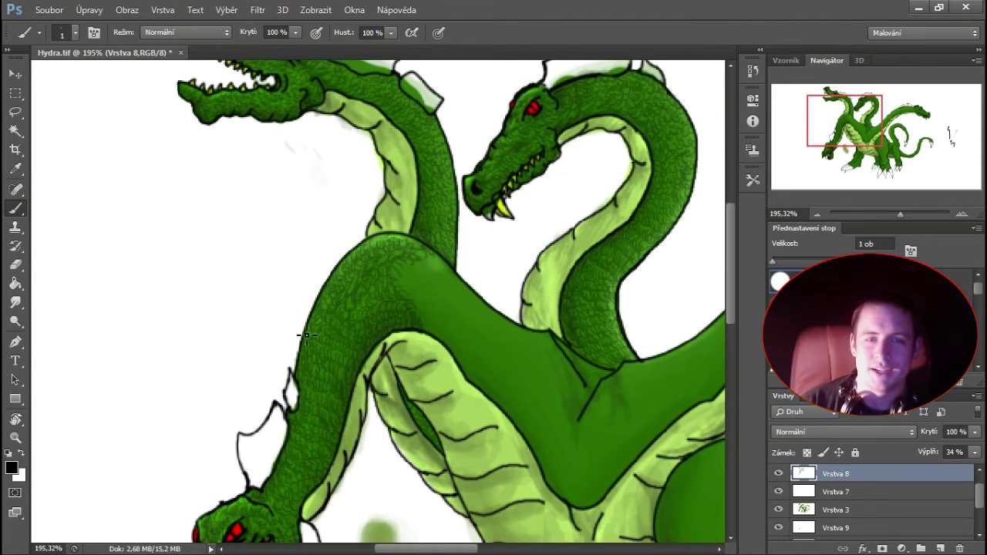
- Extend the scale texture from the neck bend down towards the base of the second neck
left_click_drag(330, 471, 288, 423)
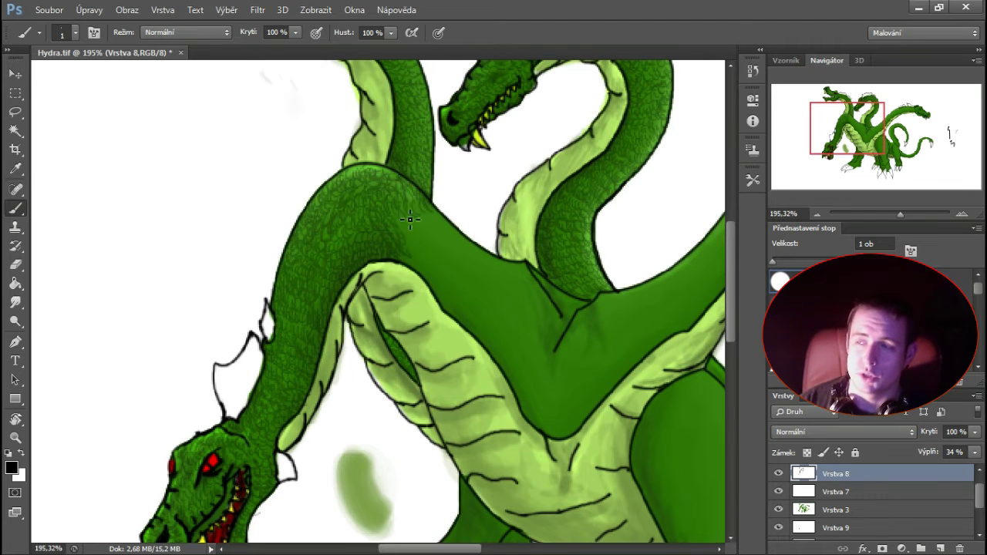
left_click_drag(437, 221, 398, 177)
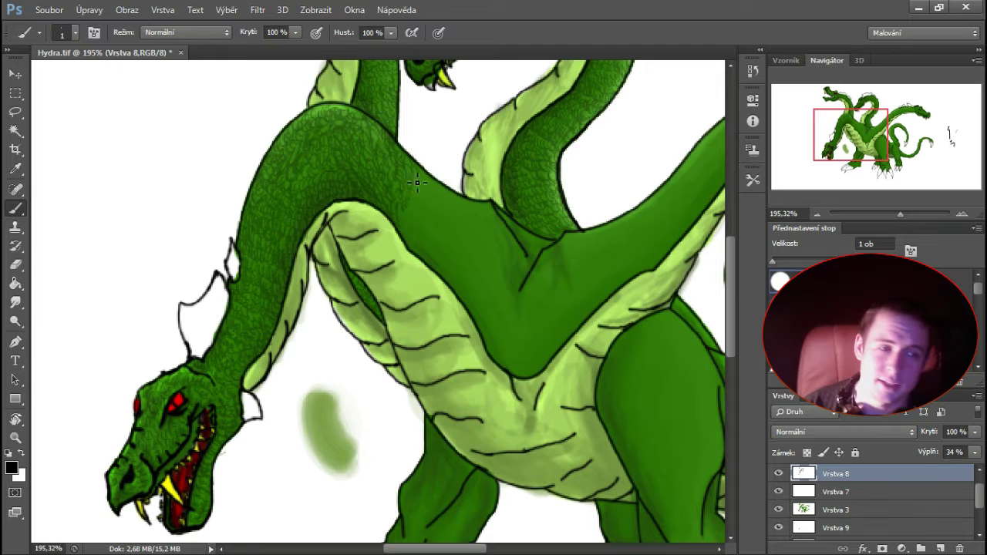
left_click_drag(505, 221, 399, 219)
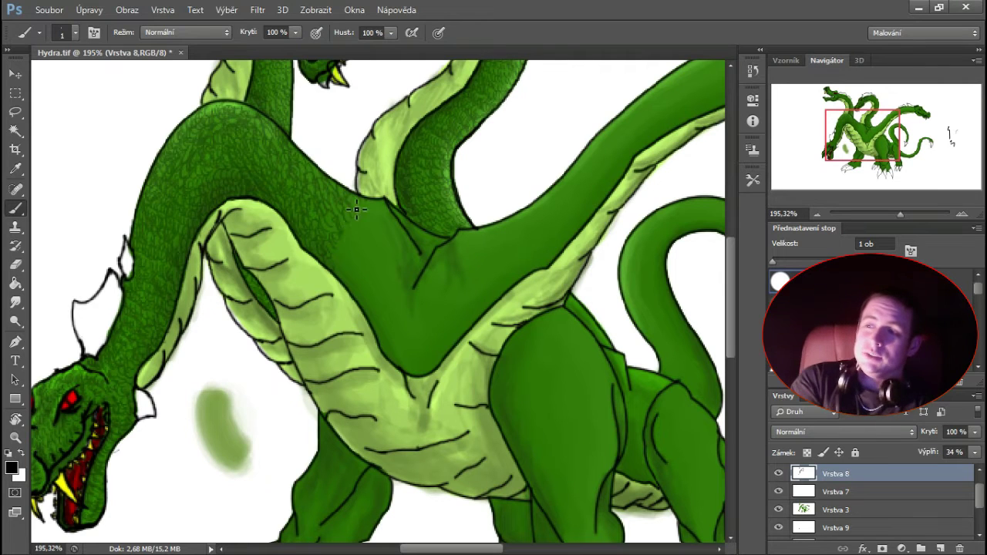
- Check the whole hydra, and draw scales on the shoulder area where the front neck meets the body
key("z")
key("ctrl+0")
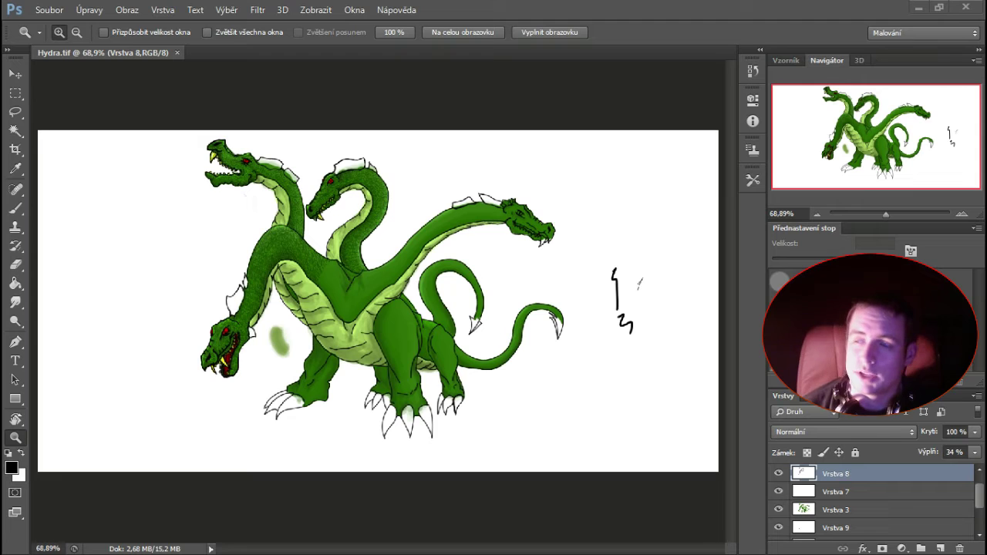
left_click_drag(240, 237, 451, 385)
key("b")
left_click_drag(298, 165, 307, 185)
left_click_drag(310, 147, 329, 176)
mouse_move(289, 201)
left_mouse_down()
mouse_move(298, 228)
mouse_move(348, 167)
left_mouse_up()
left_click_drag(304, 229, 364, 189)
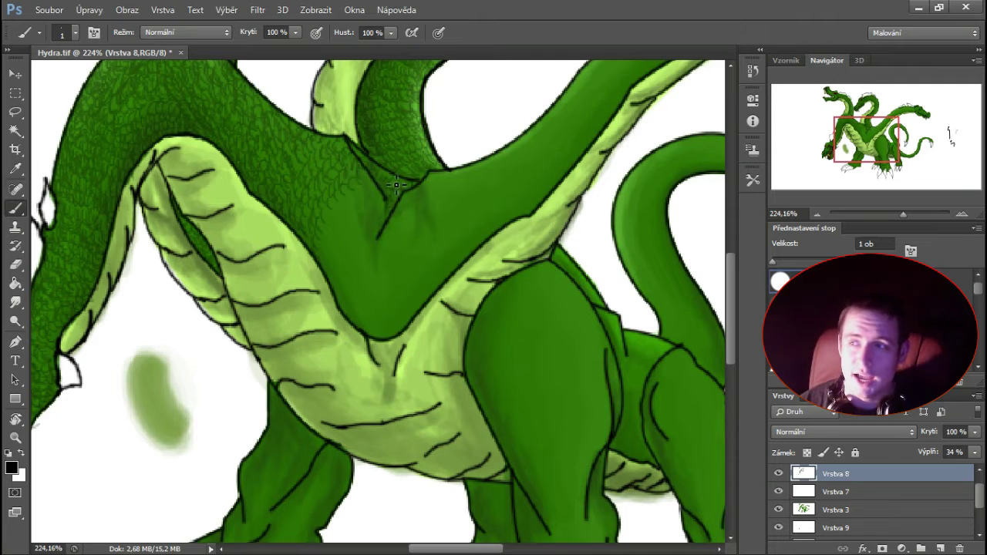
- Extend the scale texture across the lower chest where the necks meet, down to the edge of the pale belly
mouse_move(337, 239)
left_mouse_down()
mouse_move(367, 190)
mouse_move(368, 214)
mouse_move(327, 252)
mouse_move(377, 236)
left_mouse_up()
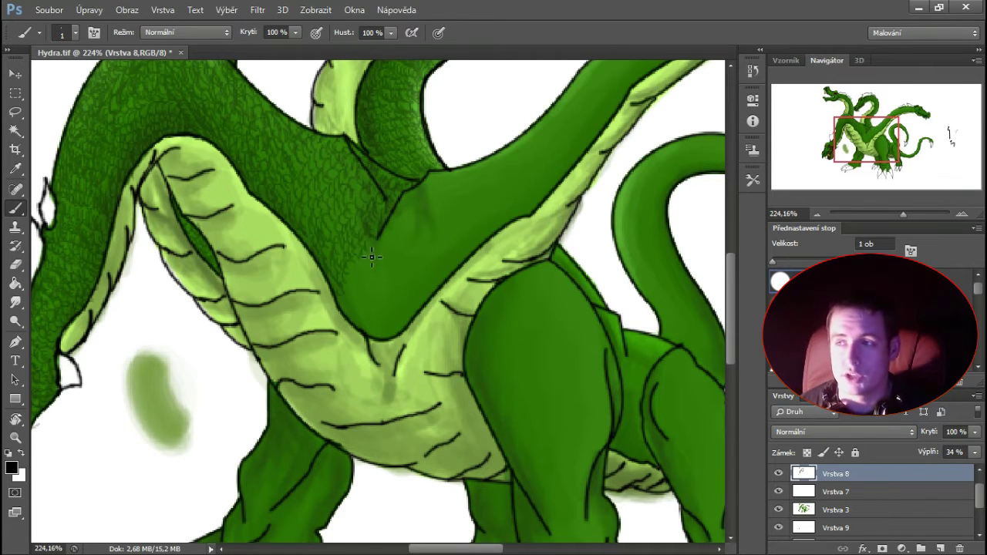
mouse_move(353, 309)
left_mouse_down()
mouse_move(378, 262)
mouse_move(361, 322)
mouse_move(380, 266)
mouse_move(368, 321)
mouse_move(381, 327)
mouse_move(389, 253)
mouse_move(388, 328)
mouse_move(401, 219)
mouse_move(430, 183)
mouse_move(422, 212)
left_mouse_up()
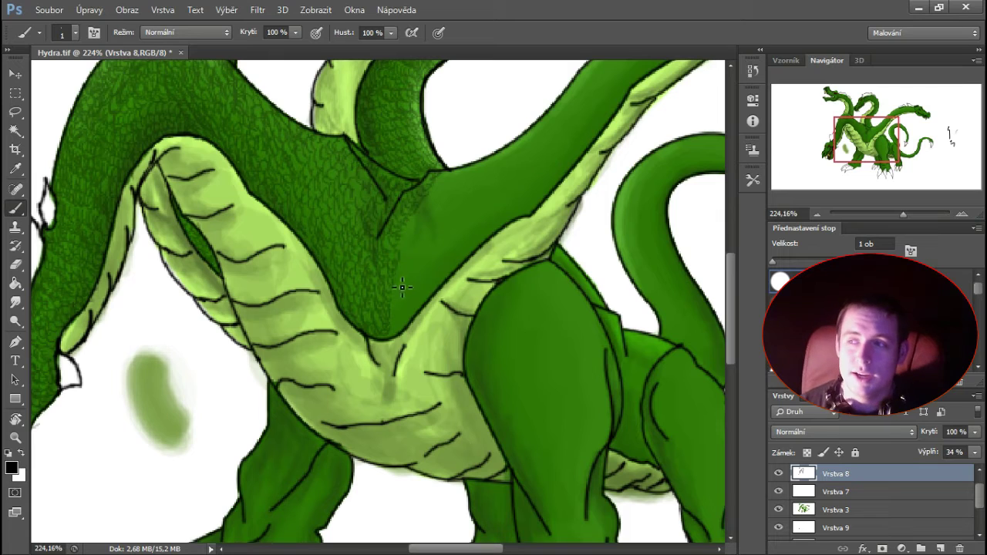
left_click_drag(401, 282, 398, 260)
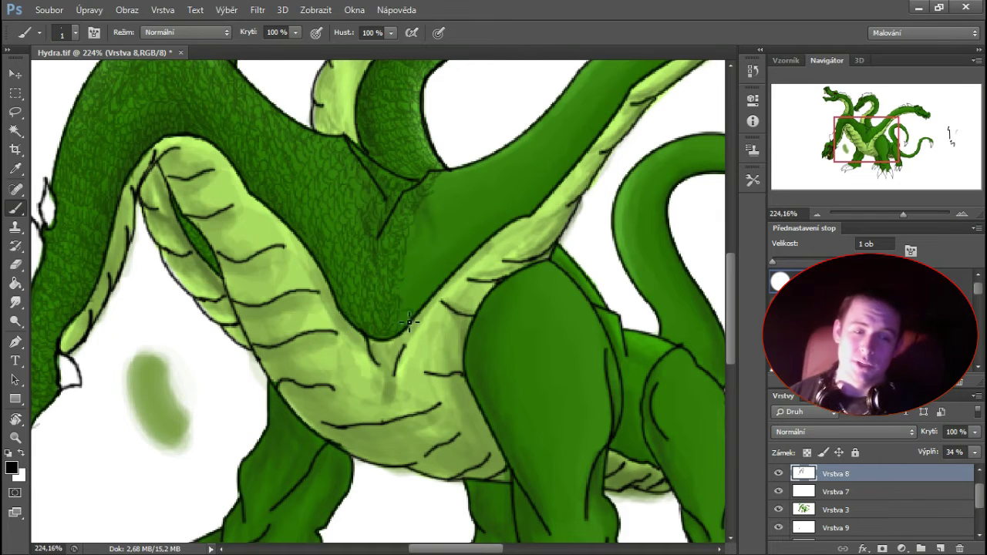
left_click_drag(411, 327, 420, 258)
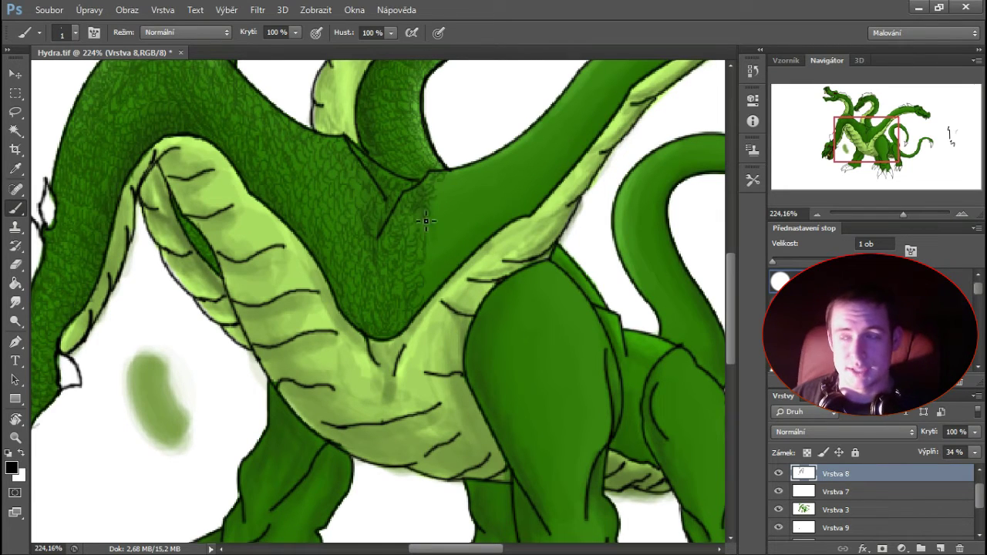
mouse_move(432, 297)
left_mouse_down()
mouse_move(457, 273)
mouse_move(433, 261)
mouse_move(444, 259)
mouse_move(448, 195)
mouse_move(407, 340)
left_mouse_up()
left_click_drag(366, 378, 372, 328)
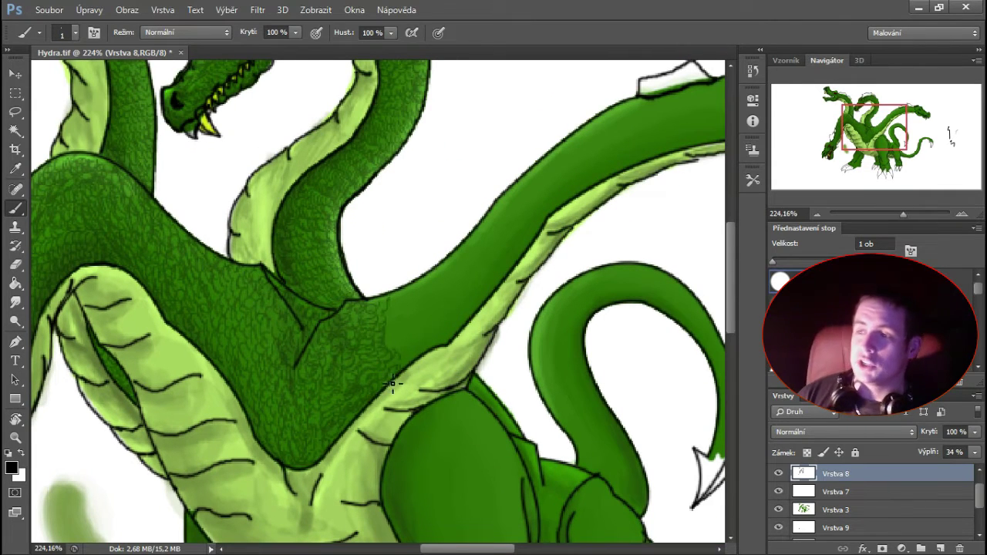
- Continue the scale texture from the chest up the base and lower part of the rightmost neck
left_click_drag(433, 301, 422, 319)
mouse_move(405, 378)
left_mouse_down()
mouse_move(390, 342)
mouse_move(412, 371)
mouse_move(444, 352)
mouse_move(416, 358)
mouse_move(409, 326)
mouse_move(391, 316)
mouse_move(440, 346)
mouse_move(417, 339)
mouse_move(410, 323)
mouse_move(408, 310)
mouse_move(427, 309)
mouse_move(435, 348)
left_mouse_up()
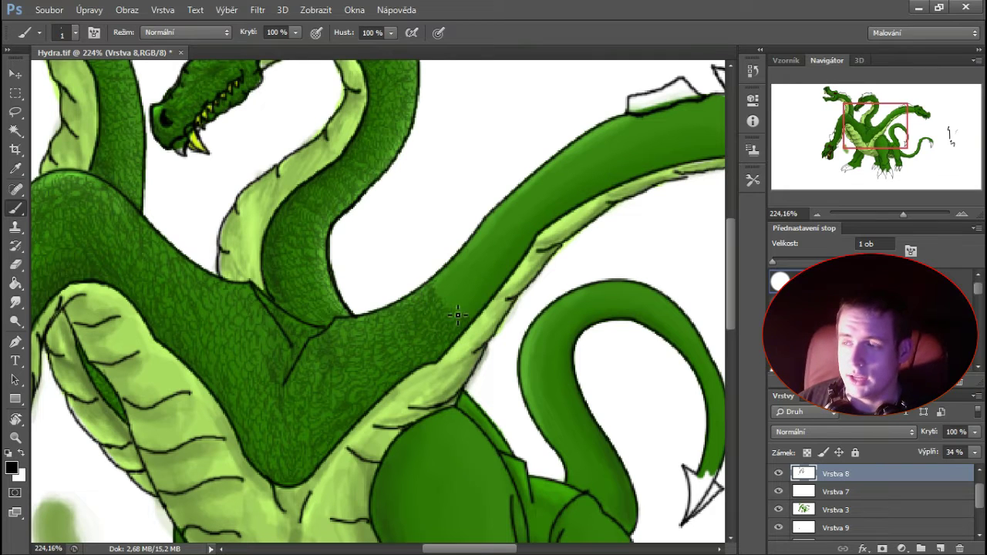
mouse_move(475, 312)
left_mouse_down()
mouse_move(450, 299)
mouse_move(445, 281)
left_mouse_up()
mouse_move(449, 262)
left_mouse_down()
mouse_move(412, 325)
mouse_move(452, 356)
mouse_move(479, 330)
mouse_move(442, 349)
mouse_move(465, 272)
mouse_move(448, 327)
mouse_move(471, 302)
mouse_move(456, 317)
mouse_move(461, 331)
mouse_move(505, 289)
mouse_move(480, 288)
mouse_move(472, 271)
mouse_move(465, 289)
left_mouse_up()
mouse_move(453, 304)
left_mouse_down()
mouse_move(528, 249)
mouse_move(457, 327)
mouse_move(505, 286)
mouse_move(466, 332)
mouse_move(574, 280)
mouse_move(468, 319)
mouse_move(468, 300)
mouse_move(431, 302)
left_mouse_up()
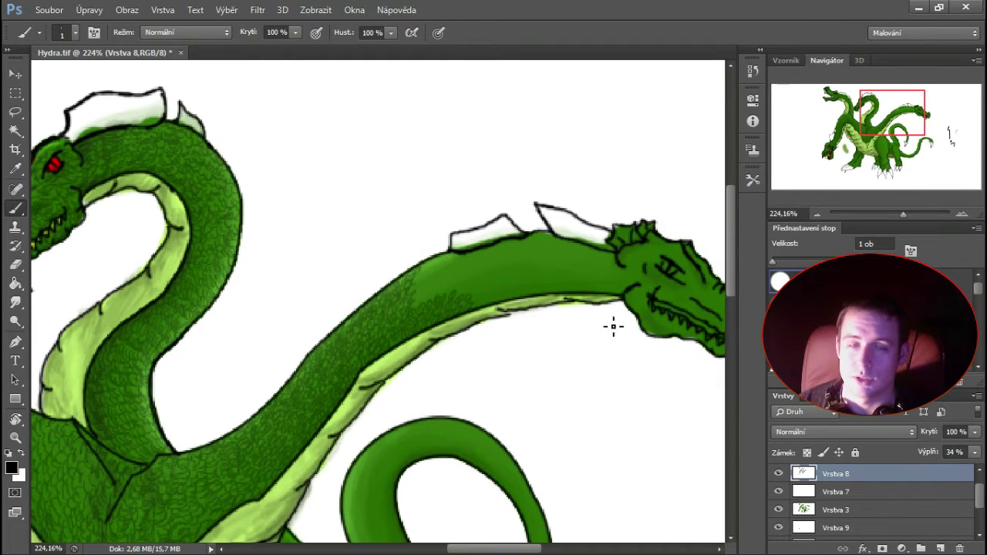
- Fill the upper part of the rightmost neck with scales, from below the spines up to the head
mouse_move(440, 269)
left_mouse_down()
mouse_move(422, 297)
mouse_move(449, 289)
mouse_move(423, 306)
mouse_move(459, 286)
mouse_move(504, 302)
mouse_move(491, 283)
mouse_move(477, 282)
mouse_move(481, 265)
mouse_move(517, 300)
left_mouse_up()
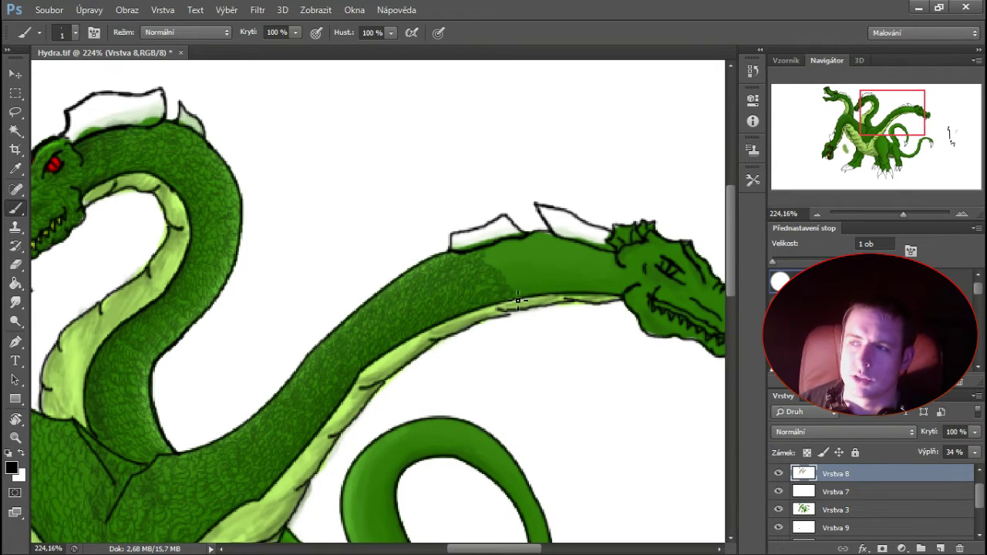
mouse_move(513, 255)
left_mouse_down()
mouse_move(523, 286)
mouse_move(589, 292)
left_mouse_up()
mouse_move(534, 237)
left_mouse_down()
mouse_move(471, 266)
mouse_move(526, 284)
left_mouse_up()
mouse_move(455, 296)
left_mouse_down()
mouse_move(532, 286)
mouse_move(554, 297)
mouse_move(524, 295)
left_mouse_up()
mouse_move(465, 305)
left_mouse_down()
mouse_move(540, 308)
mouse_move(525, 322)
left_mouse_up()
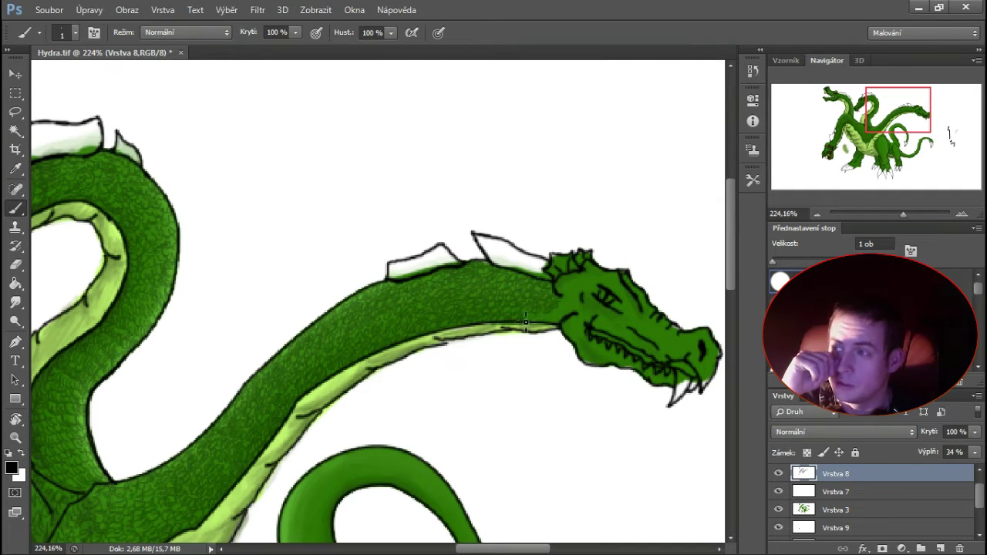
- Arrange the layer stack so that Vrstva 9 lies directly between Vrstva 8 and Vrstva 3
left_click_drag(575, 341, 244, 312)
left_click(834, 510)
left_click(15, 321)
left_click(15, 208)
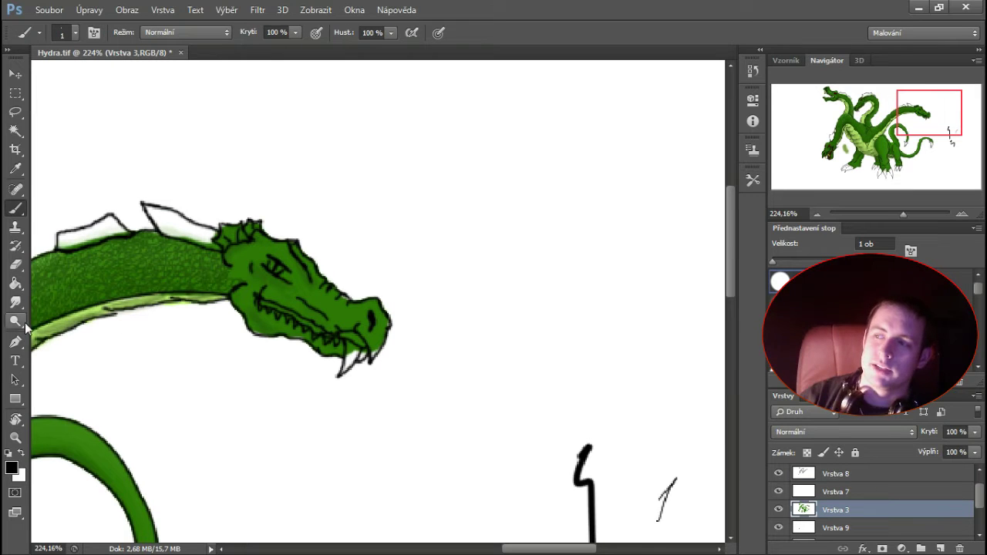
left_click_drag(863, 509, 848, 530)
left_click(788, 492)
right_click(788, 491)
left_click(717, 349)
- Paint the eye of the rightmost head red on layer Vrstva 9 with a 1 px brush
mouse_move(478, 165)
left_mouse_down()
mouse_move(529, 242)
mouse_move(532, 296)
left_mouse_up()
left_click(15, 208)
left_click(11, 467)
left_click(754, 233)
left_click(930, 211)
left_click_drag(423, 241, 430, 245)
mouse_move(463, 324)
left_mouse_down()
mouse_move(460, 276)
mouse_move(496, 279)
left_mouse_up()
- Choose bright yellow and paint the large fang and the small teeth of the rightmost head
left_click(11, 468)
left_click(764, 370)
left_click(747, 231)
left_click(898, 213)
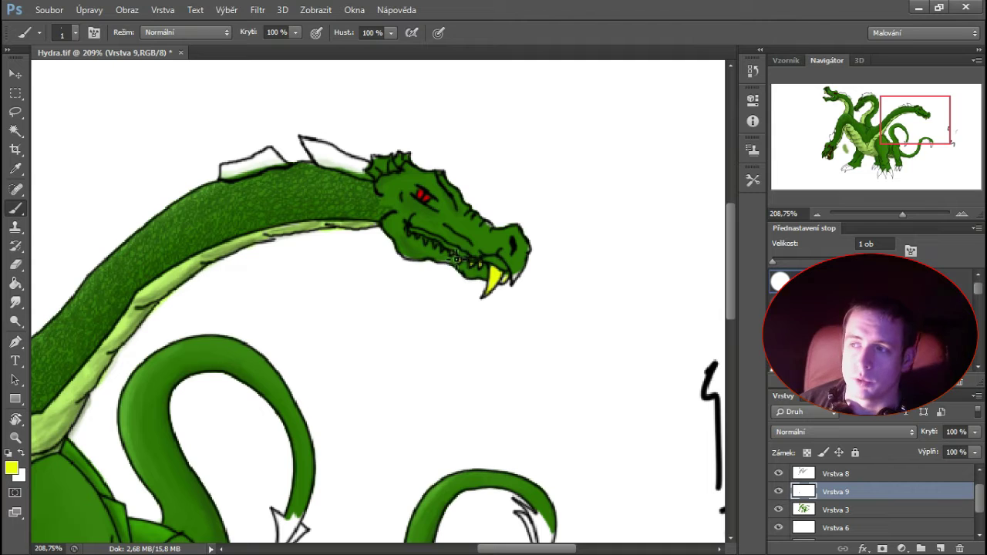
key("e")
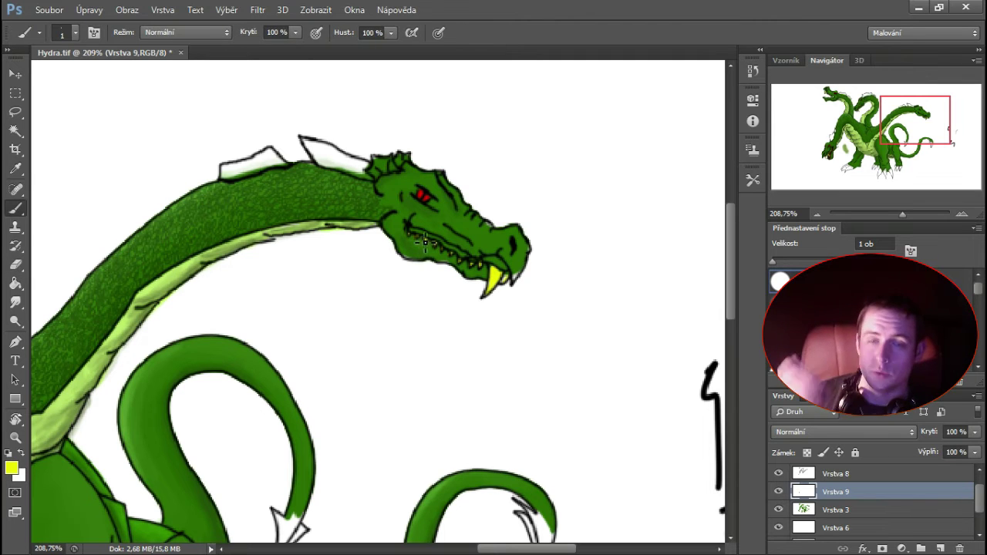
left_click_drag(432, 293, 403, 306)
- Sample the head's green from Vrstva 3, and clean up the yellow paint around the fang on Vrstva 9 with the Eraser
left_click(878, 512)
key("i")
left_click(393, 247)
key("b")
left_click(835, 495)
key("e")
left_click_drag(479, 289, 476, 294)
key("b")
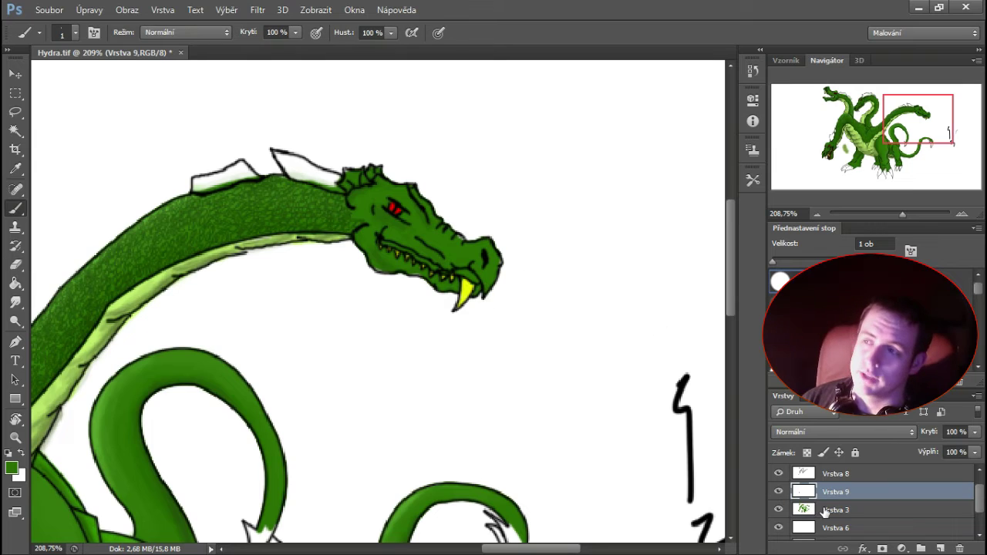
- Darken the folds and edges of the rightmost head on Vrstva 3 with a 3 px Burn tool, range Stíny, exposure 50 %
left_click(837, 510)
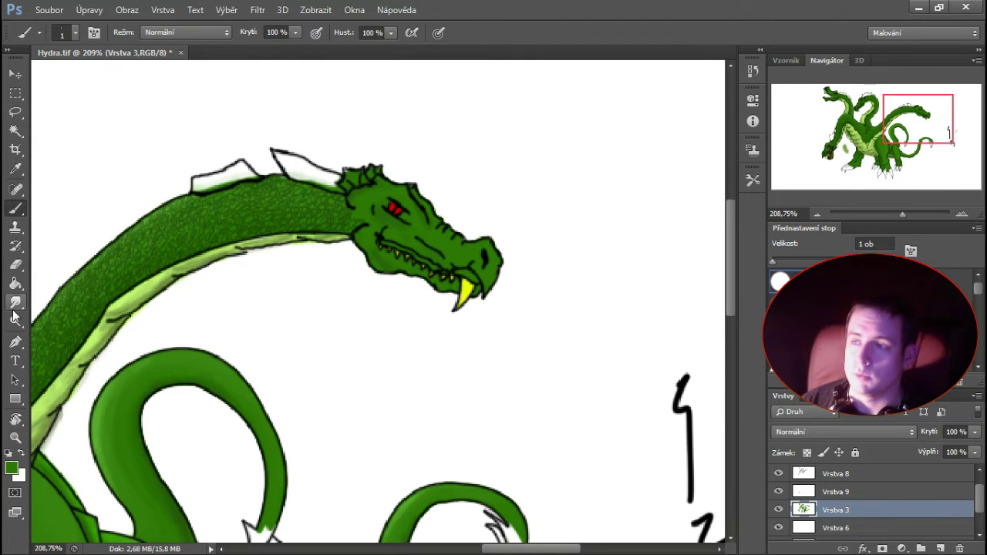
key("o")
mouse_move(434, 269)
left_mouse_down()
mouse_move(457, 276)
mouse_move(462, 260)
mouse_move(483, 274)
mouse_move(491, 297)
left_mouse_up()
mouse_move(402, 221)
left_mouse_down()
mouse_move(413, 227)
mouse_move(400, 225)
mouse_move(409, 201)
mouse_move(432, 221)
left_mouse_up()
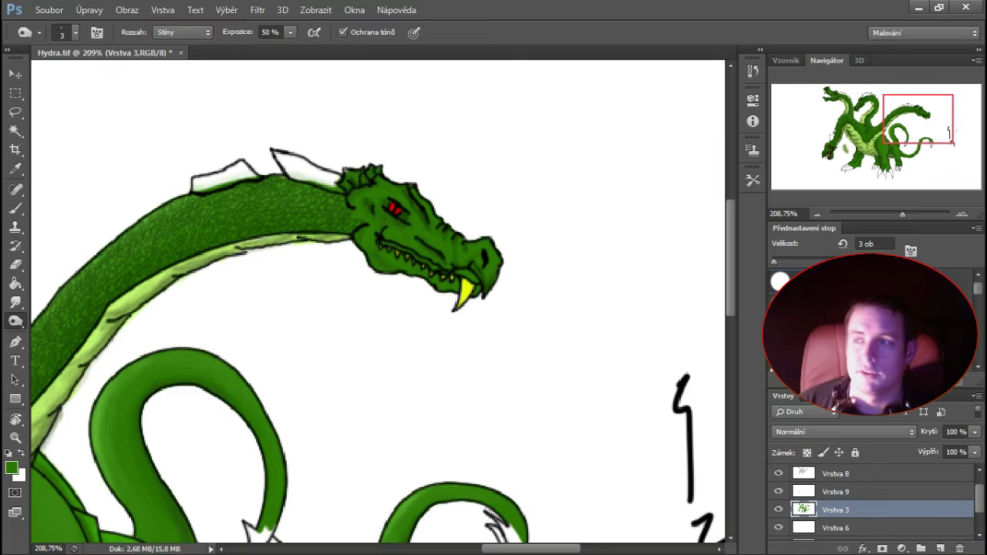
- Add highlights to the rightmost head with the Dodge tool set to Střední tóny at 50 %, and show layer Vrstva 6
right_click(15, 320)
left_click(69, 317)
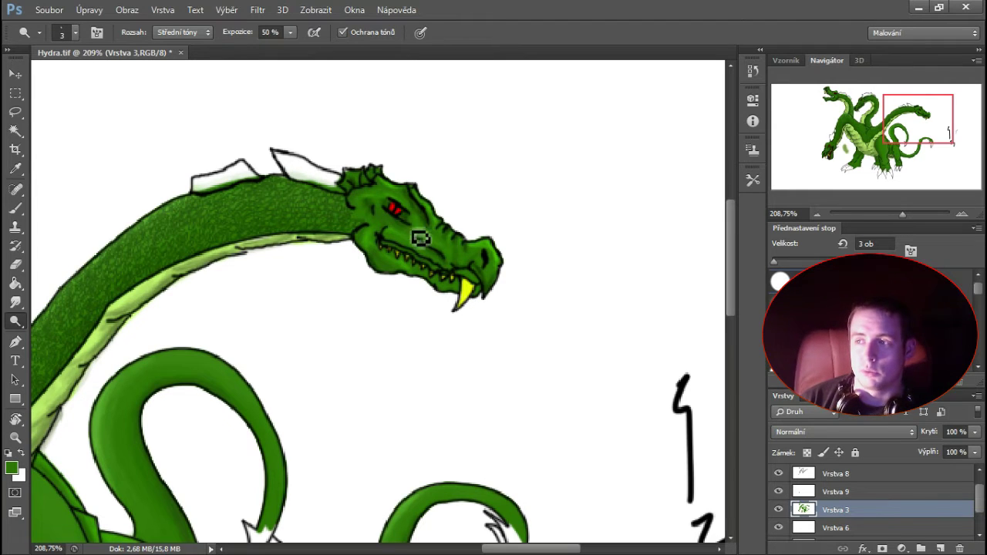
key("shift+o")
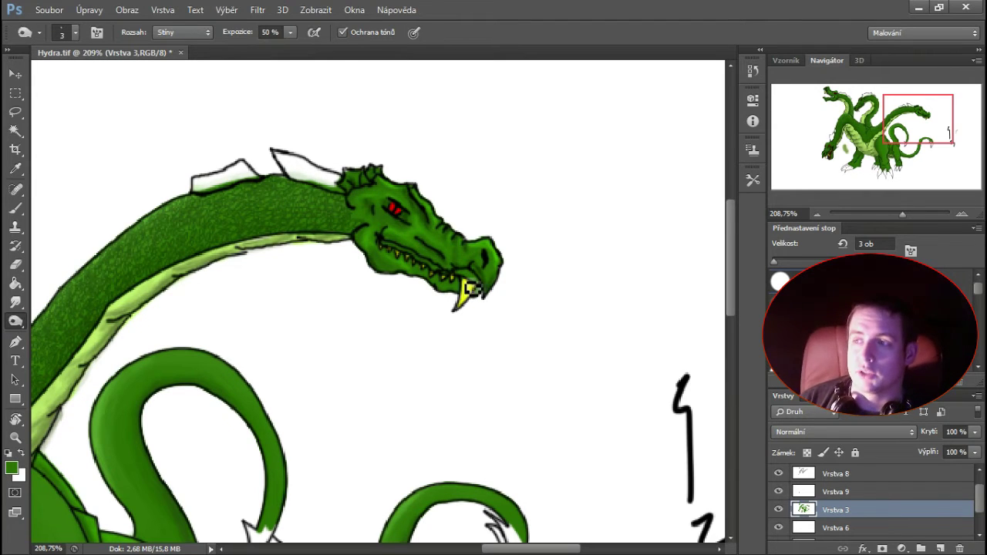
left_click_drag(498, 277, 472, 335)
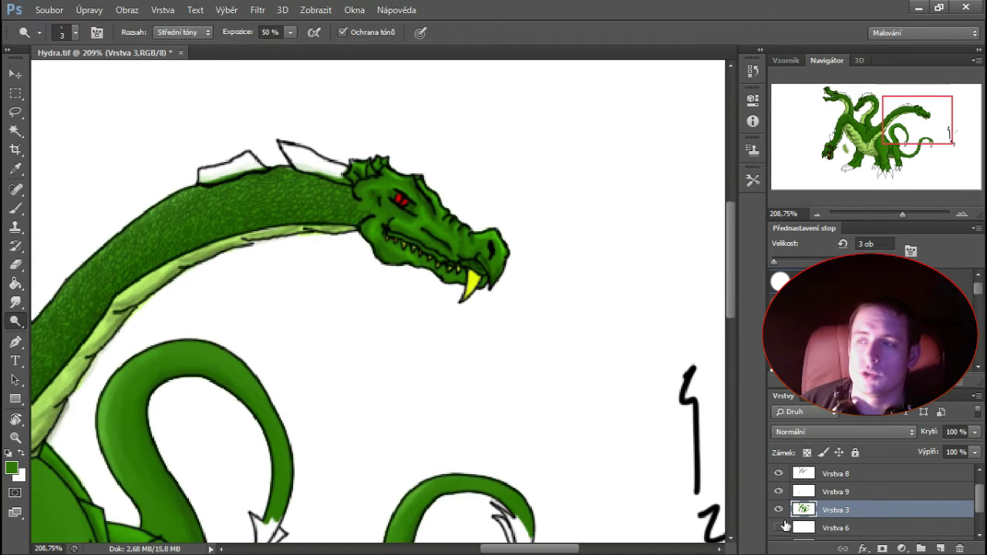
left_click(778, 526)
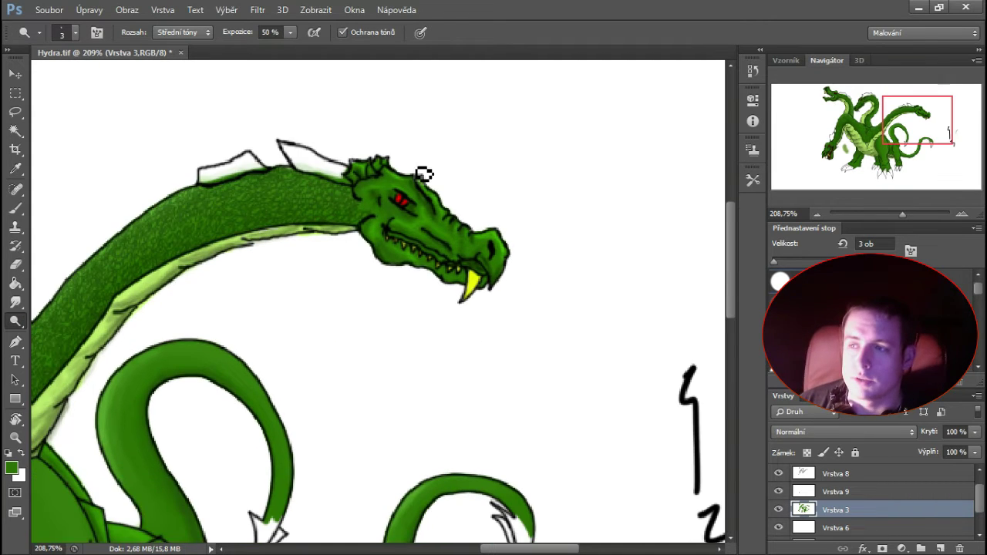
key("b")
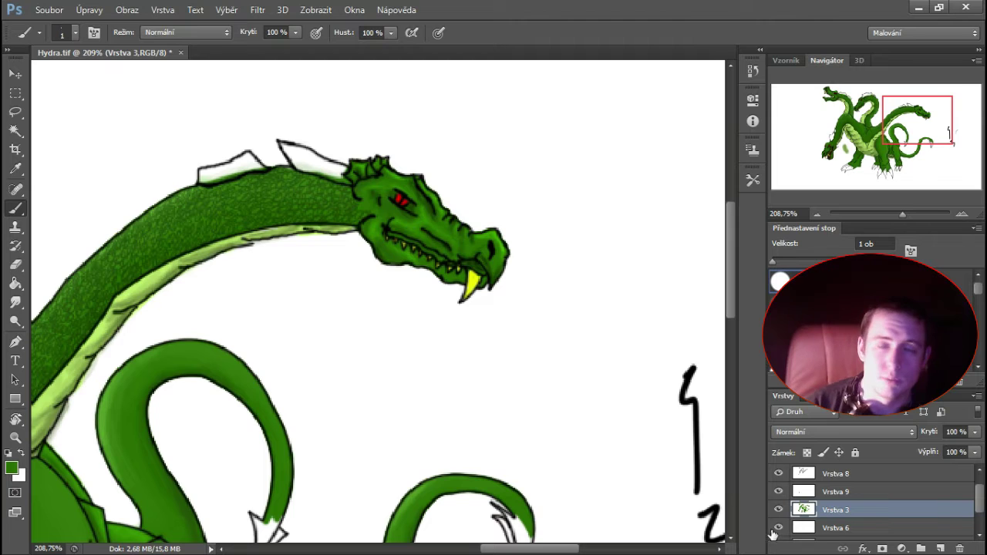
- Shade the yellow fang on Vrstva 9 using the Burn tool with the range set to Střední tóny
left_click(817, 491)
key("o")
left_click(206, 32)
left_click(185, 44)
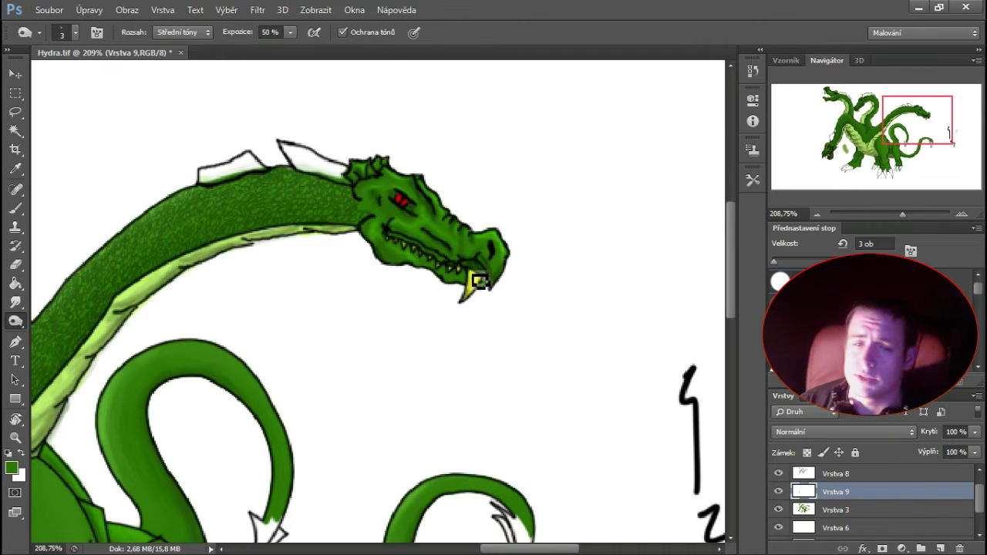
- Draw the black scale texture over the rightmost head on layer Vrstva 8
key("z")
key("ctrl+0")
left_click_drag(539, 221, 462, 255)
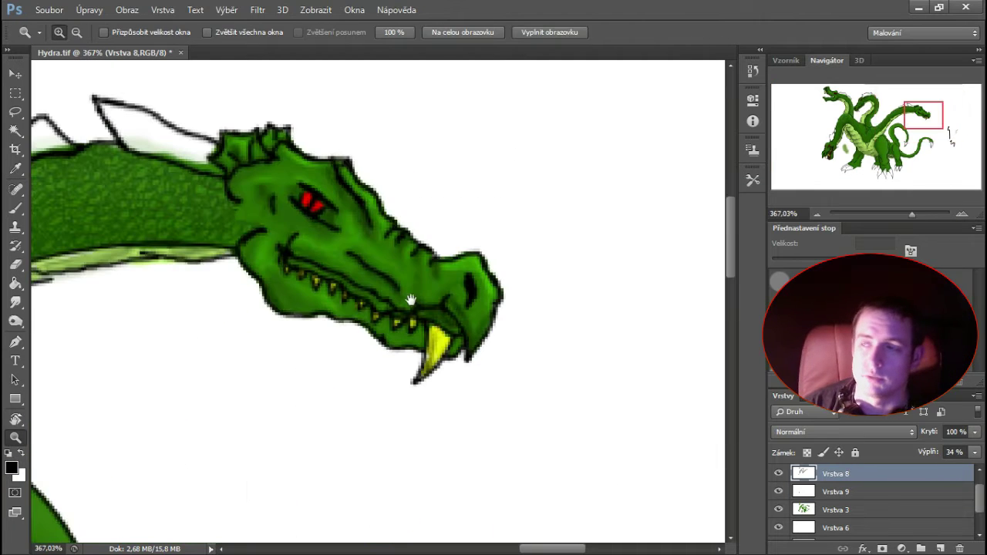
key("b")
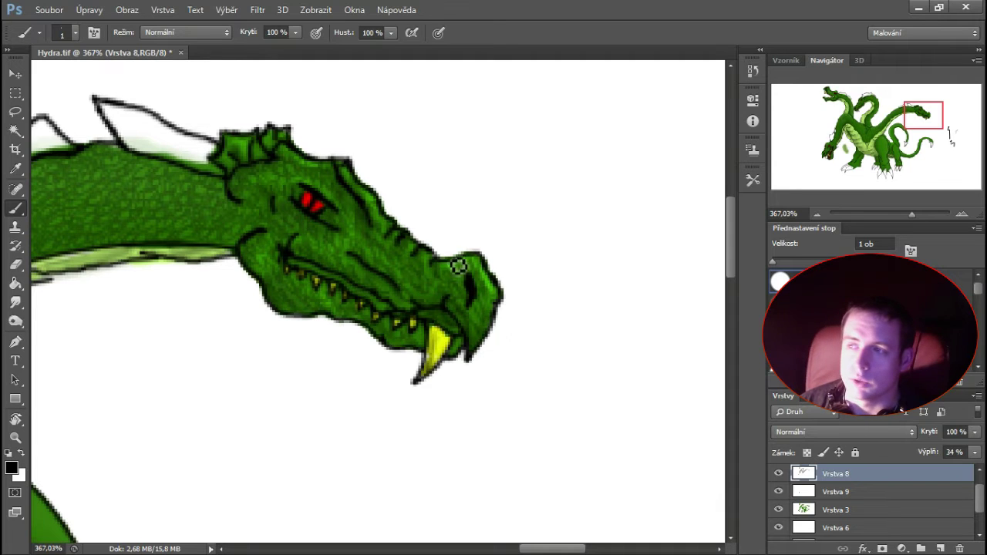
- Lower the fill of the scale layer Vrstva 8 to 19 % and view the whole hydra
key("z")
left_click(462, 32)
left_click_drag(137, 140, 537, 419)
left_click(975, 453)
left_click_drag(930, 469, 917, 468)
key("ctrl+0")
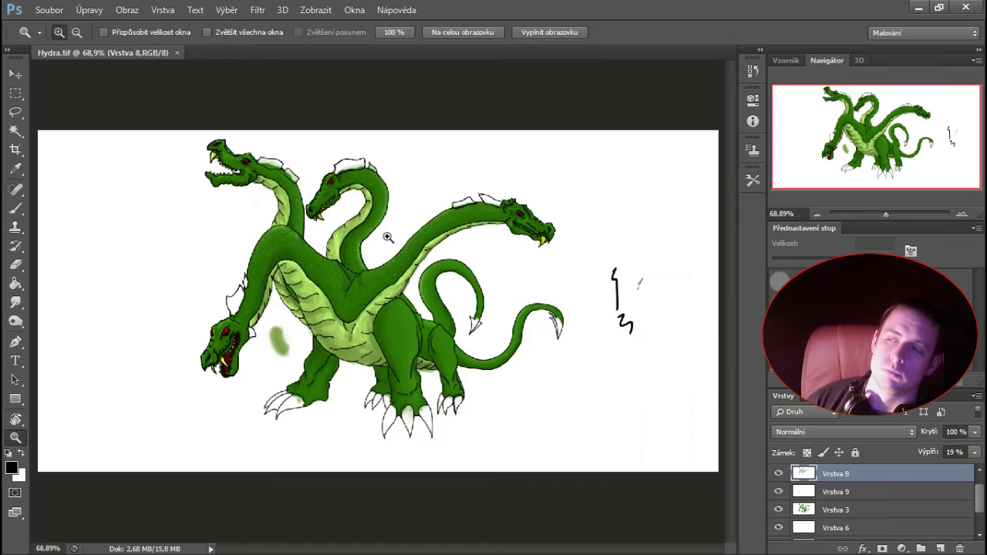
- Cover the far front leg and the far hind leg behind the belly with scales on Vrstva 8
scroll(375, 289, "up", 3)
key("b")
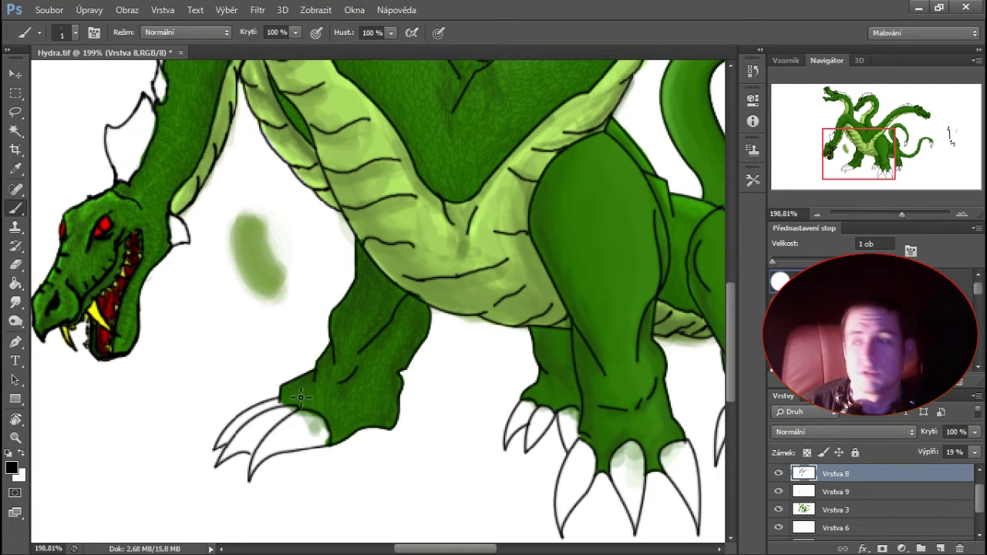
mouse_move(578, 395)
left_mouse_down()
mouse_move(451, 456)
mouse_move(424, 430)
mouse_move(390, 435)
left_mouse_up()
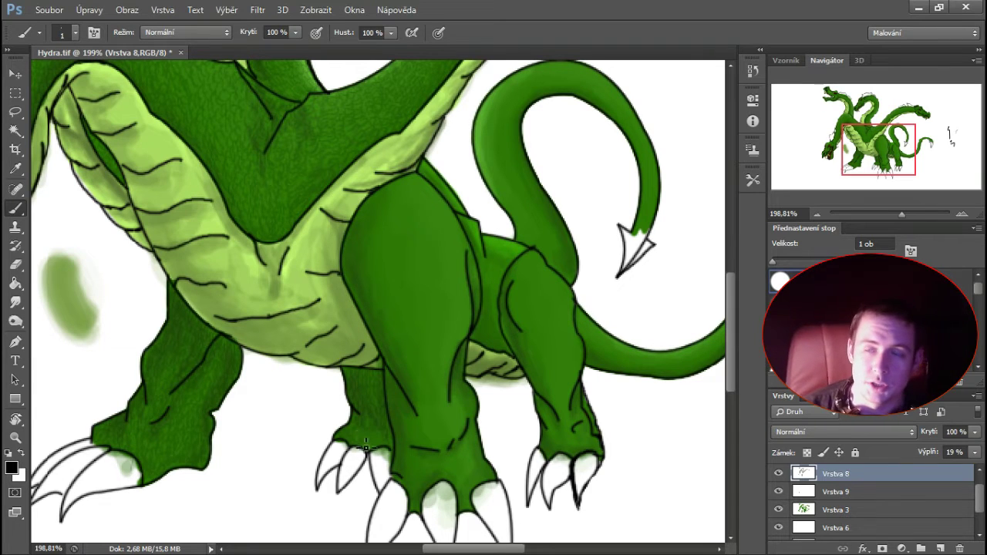
scroll(394, 346, "up", 5)
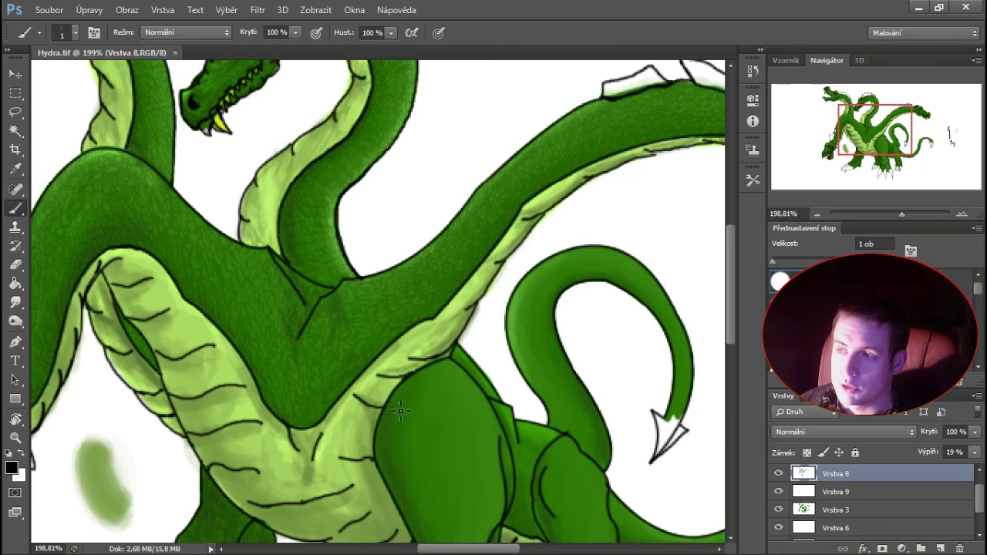
- Draw scales on the flank between the near front leg and the hind leg, and save the file
left_click_drag(492, 531, 383, 408)
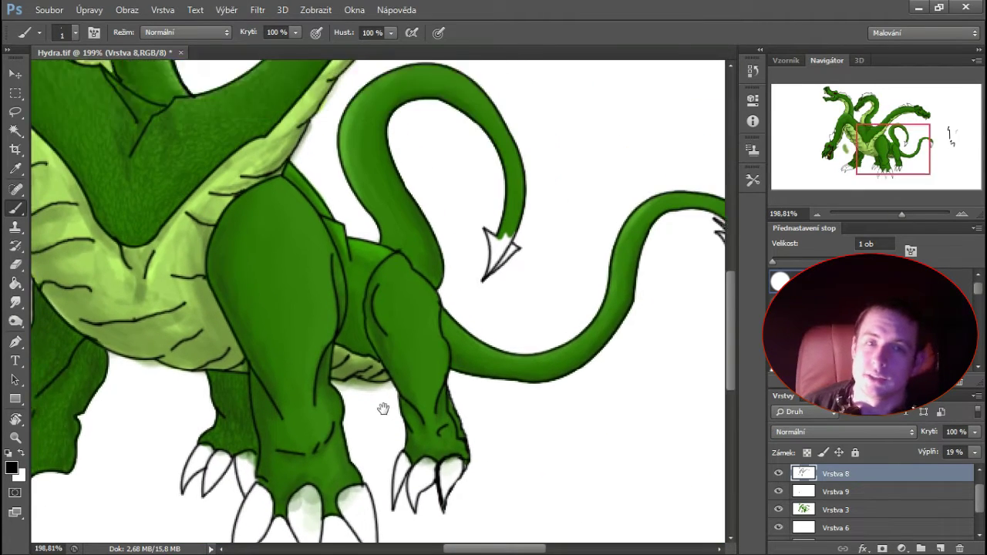
scroll(385, 410, "left", 1)
scroll(389, 413, "up", 2)
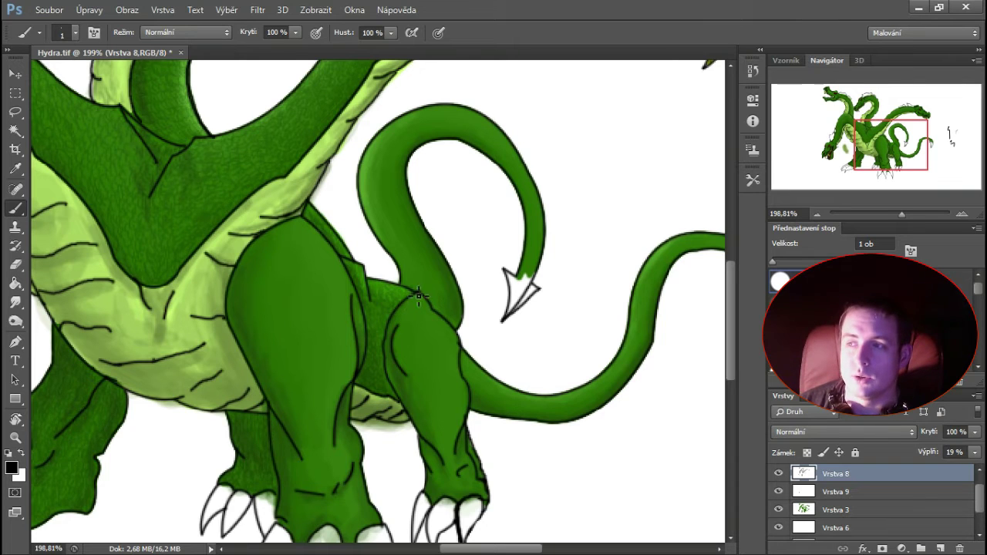
left_click_drag(288, 230, 347, 298)
key("ctrl+s")
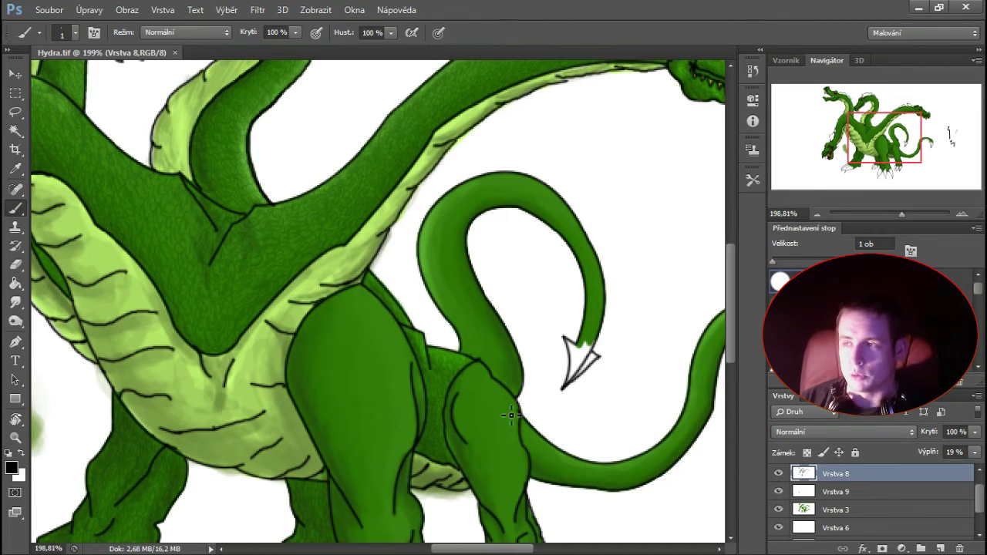
- Fill the near hind leg with scales from the top of the thigh down to the foot
left_click_drag(479, 372, 298, 236)
left_click_drag(293, 234, 315, 257)
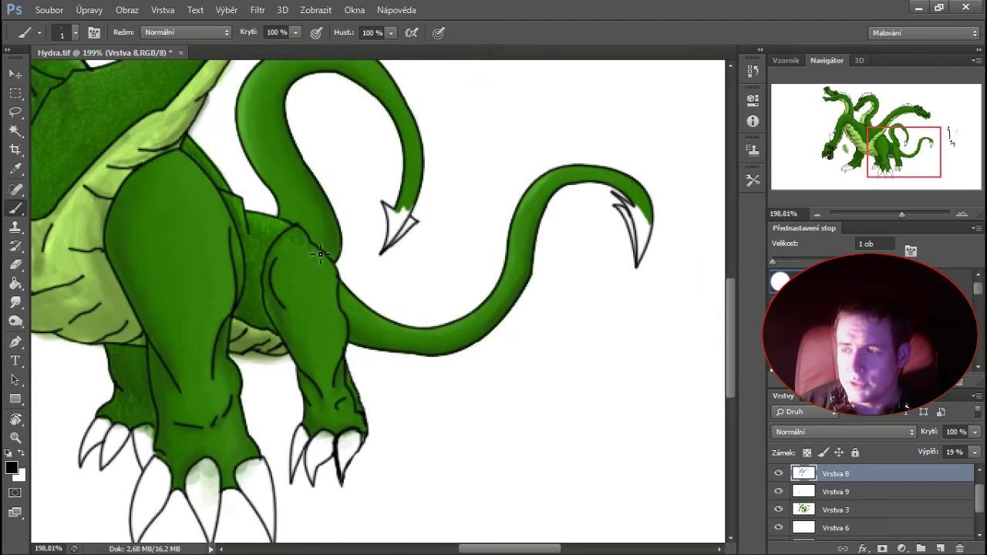
mouse_move(313, 268)
left_mouse_down()
mouse_move(347, 329)
mouse_move(343, 355)
mouse_move(310, 368)
left_mouse_up()
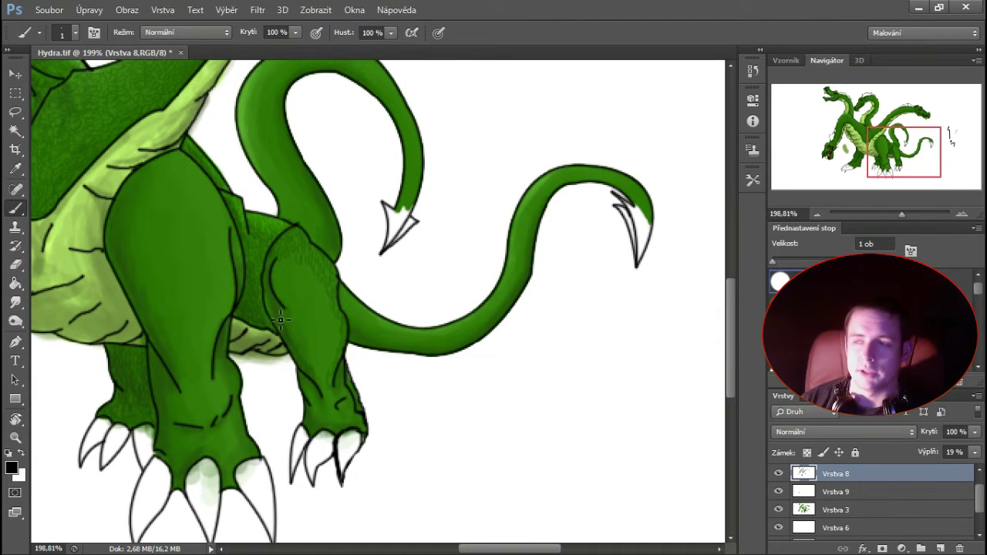
mouse_move(337, 361)
left_mouse_down()
mouse_move(343, 338)
mouse_move(325, 366)
mouse_move(288, 326)
left_mouse_up()
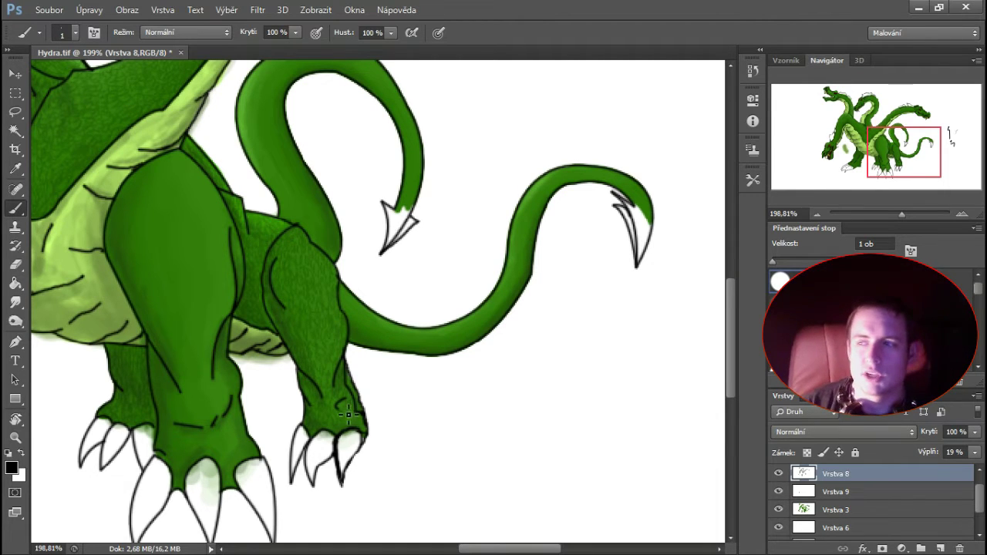
- Cover the large near front leg with scales from the shoulder down to the claws
mouse_move(308, 314)
left_mouse_down()
mouse_move(405, 342)
mouse_move(460, 306)
mouse_move(355, 334)
mouse_move(346, 302)
left_mouse_up()
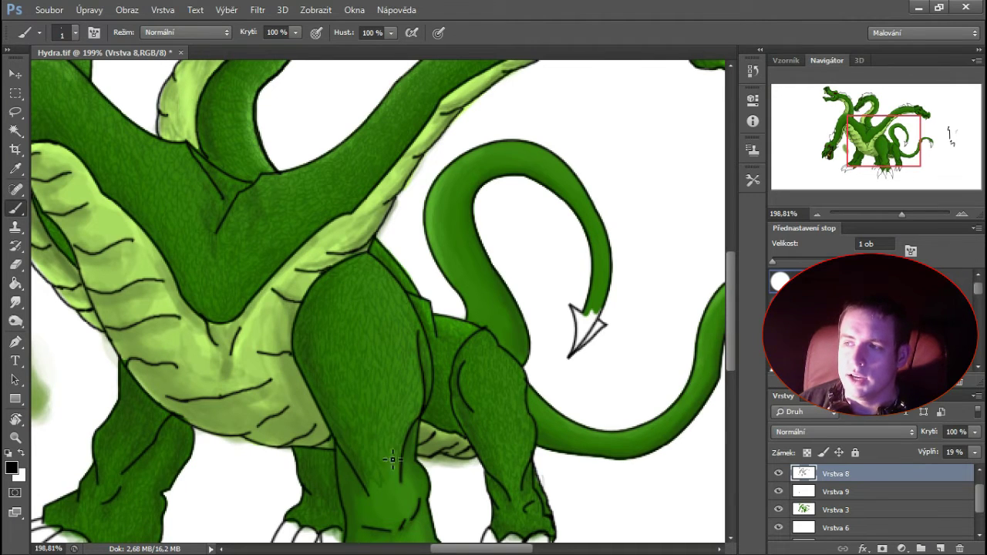
scroll(391, 460, "down", 3)
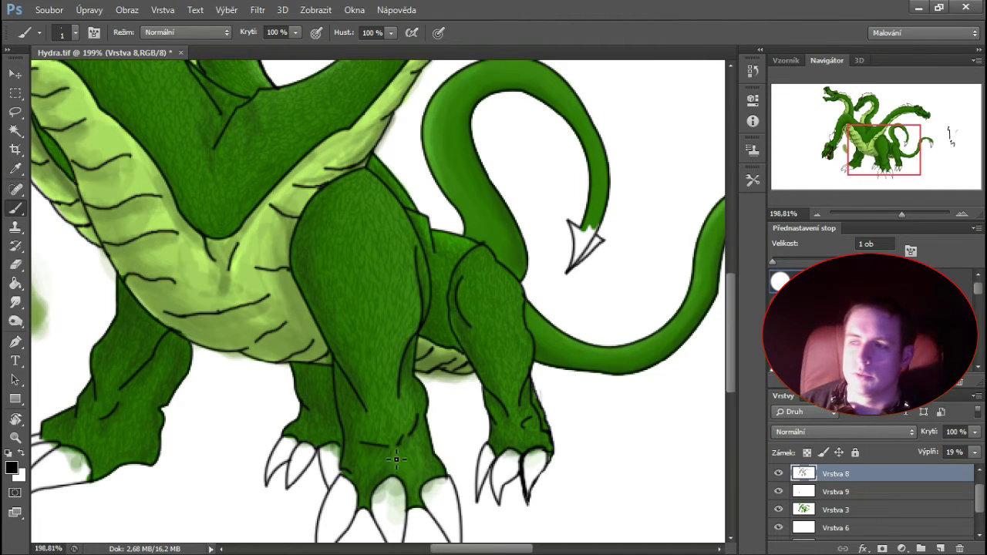
- Save the file and cover the upper looping tail with fine scales from its base toward the tip
key("ctrl+s")
left_click_drag(439, 407, 636, 431)
key("z")
key("ctrl+0")
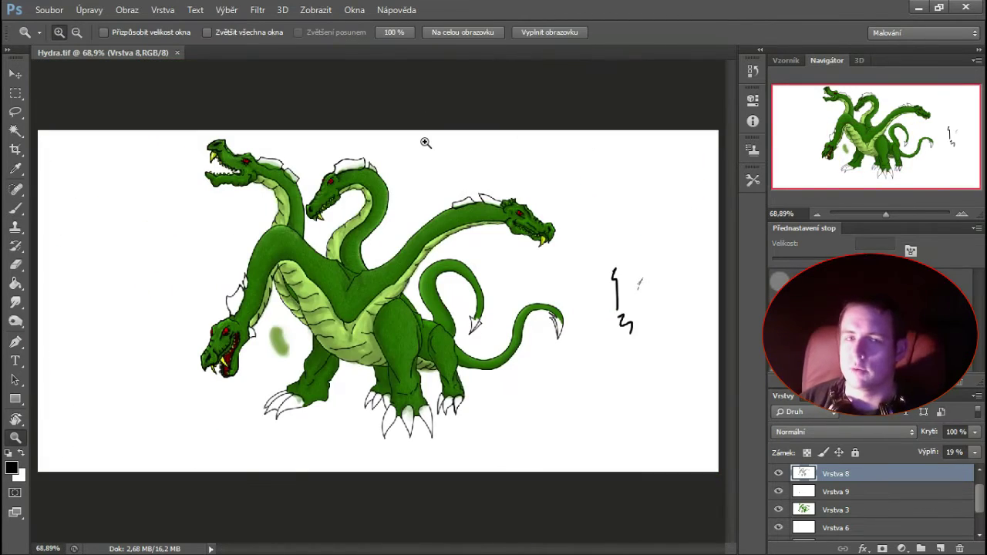
scroll(539, 331, "up", 6)
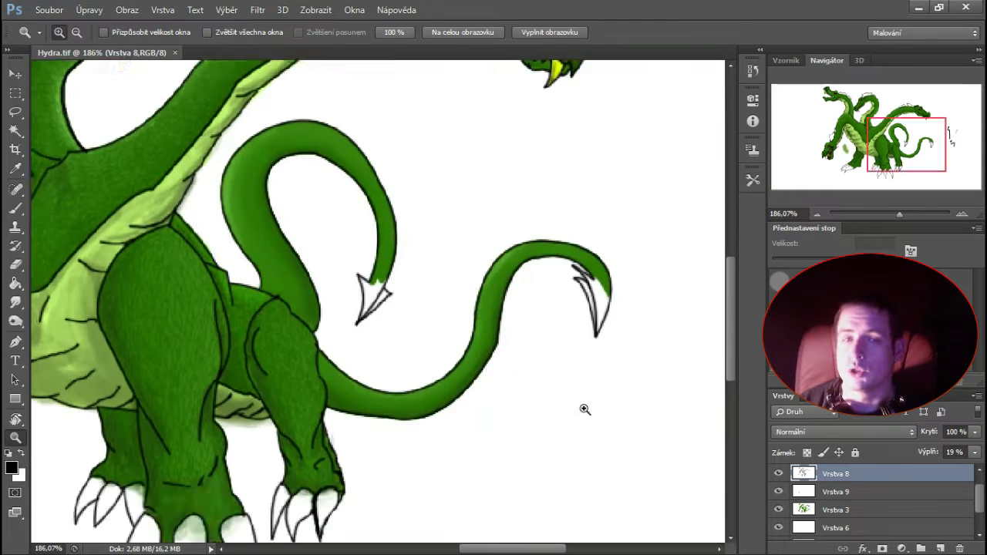
key("b")
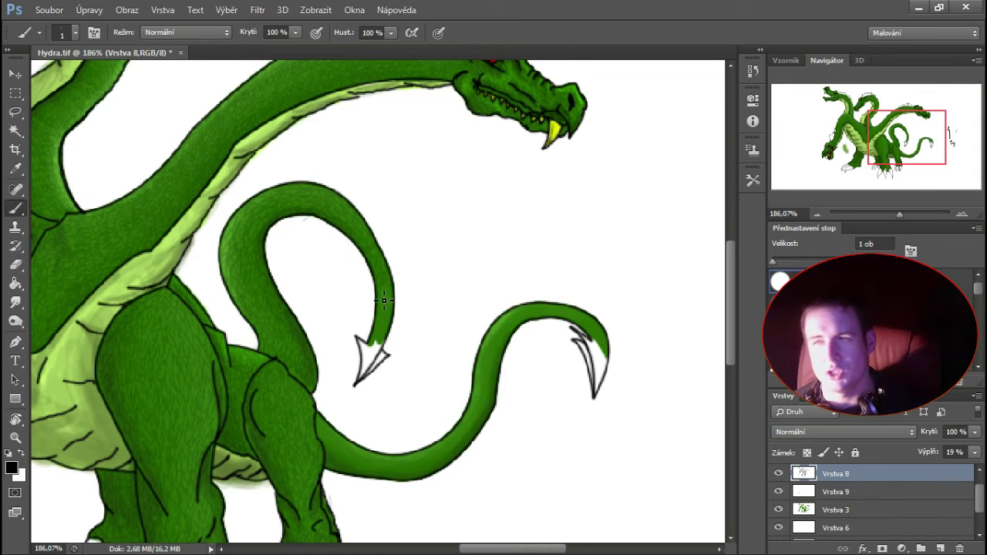
- Cover the lower S-shaped tail with fine scales up to its tip and save the file
scroll(385, 333, "down", 3)
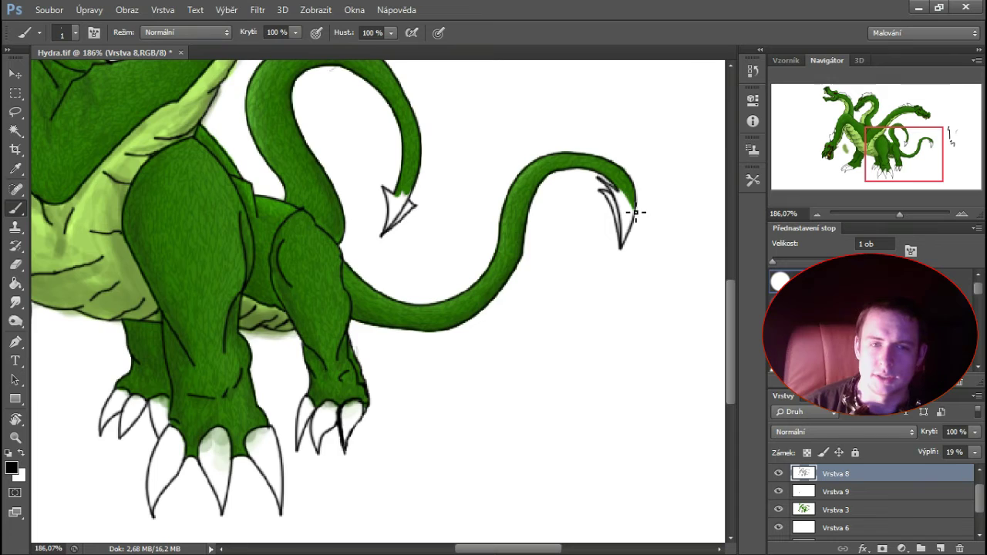
left_click_drag(380, 317, 540, 378)
key("ctrl+s")
- Create a new layer above Vrstva 8 and choose a medium grey foreground colour for the claws
key("z")
left_click(463, 32)
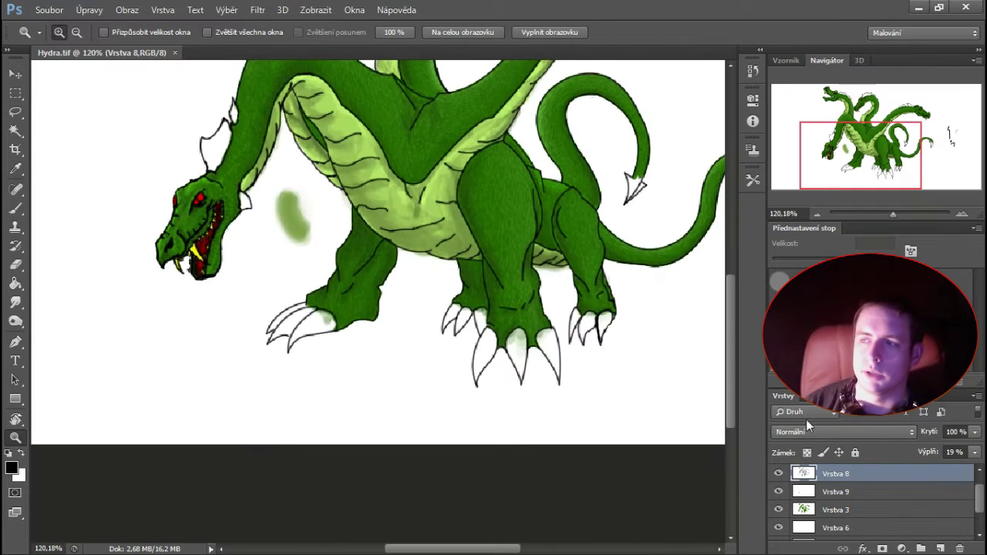
left_click_drag(670, 395, 671, 451)
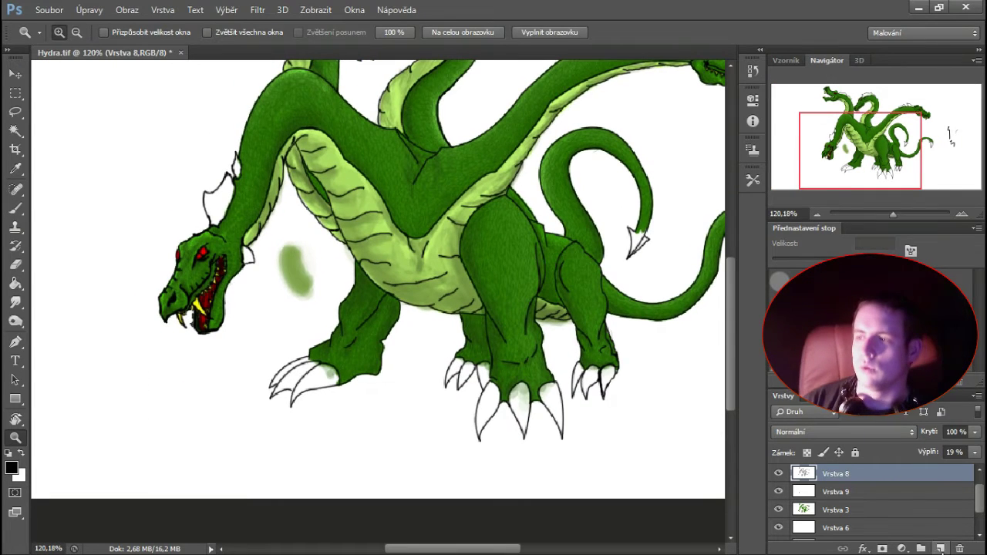
left_click(940, 548)
left_click(11, 467)
left_click(748, 359)
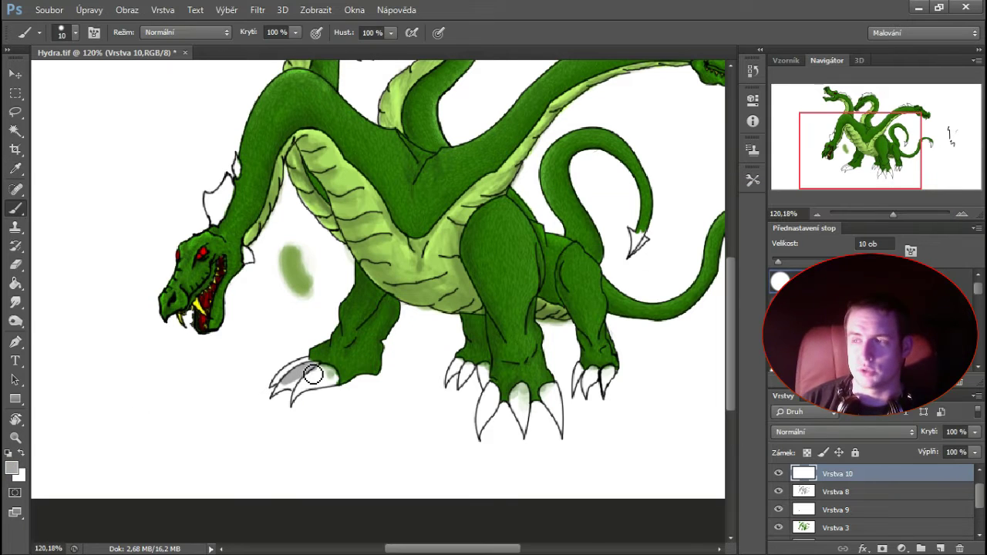
- Fill the three claws of the far front foot with grey and erase the paint outside their outlines
mouse_move(312, 375)
left_mouse_down()
mouse_move(316, 384)
mouse_move(299, 387)
mouse_move(294, 373)
mouse_move(325, 399)
left_mouse_up()
right_click(308, 362)
left_click_drag(287, 383, 283, 400)
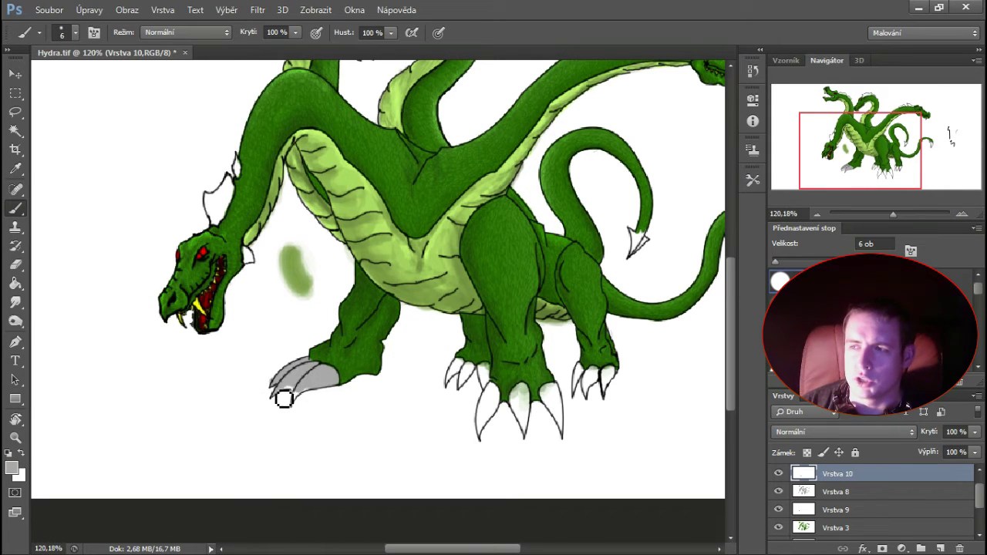
key("e")
left_click_drag(309, 358, 317, 362)
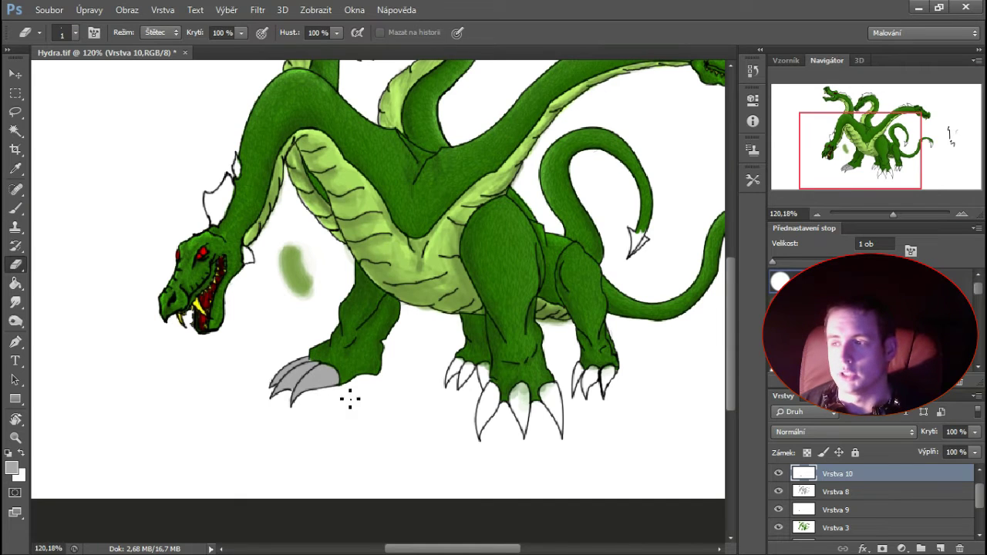
left_click_drag(341, 401, 246, 345)
- Fill the claws of the far hind foot, near front foot and near hind foot with grey
key("b")
mouse_move(396, 353)
left_mouse_down()
mouse_move(404, 326)
mouse_move(426, 351)
mouse_move(438, 348)
mouse_move(429, 378)
left_mouse_up()
key("e")
key("b")
right_click(427, 337)
key("Return")
mouse_move(452, 332)
left_mouse_down()
mouse_move(467, 347)
mouse_move(465, 375)
left_mouse_up()
left_click_drag(370, 332, 383, 316)
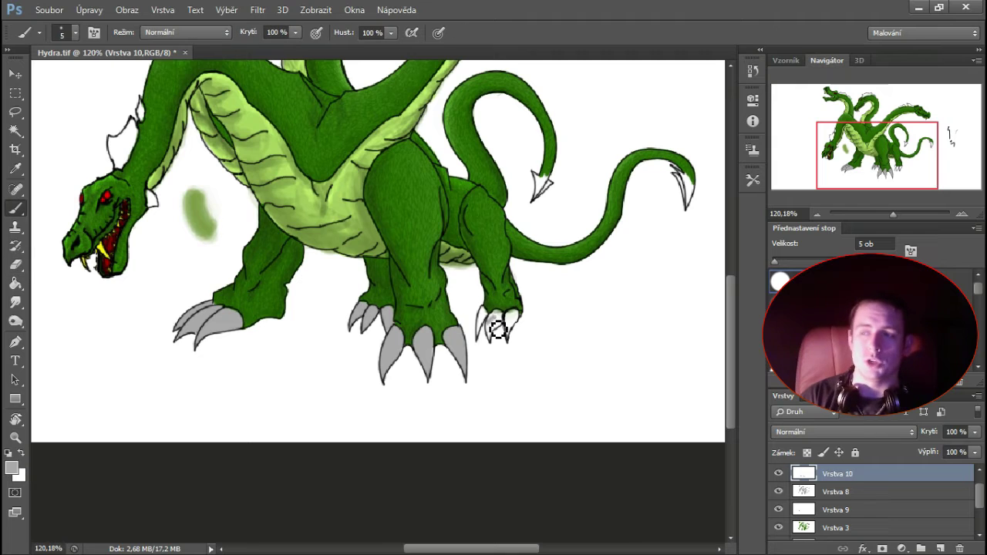
- Fill both tail tips and the spike behind the lowest head's jaw with grey
left_click_drag(497, 249, 437, 378)
left_click_drag(474, 305, 487, 321)
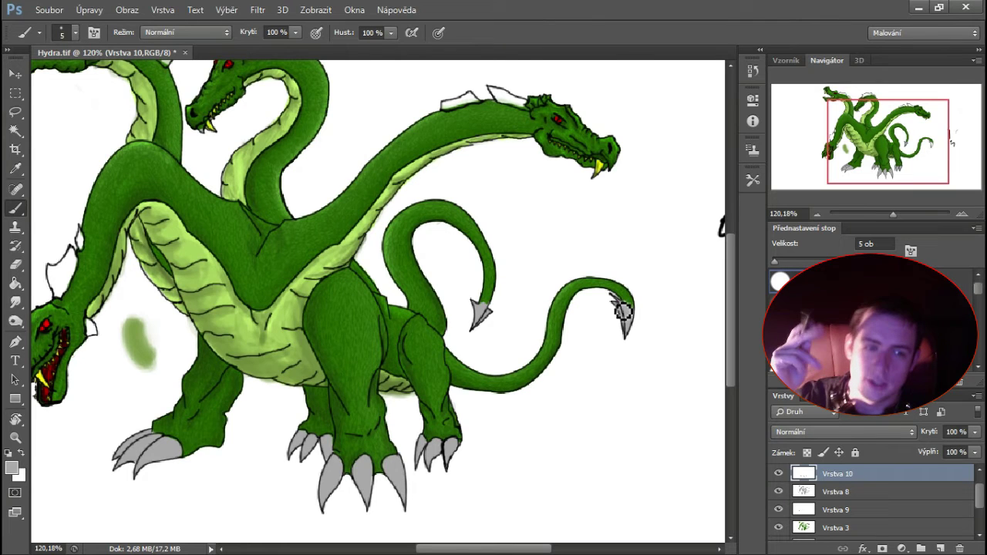
scroll(623, 310, "left", 5)
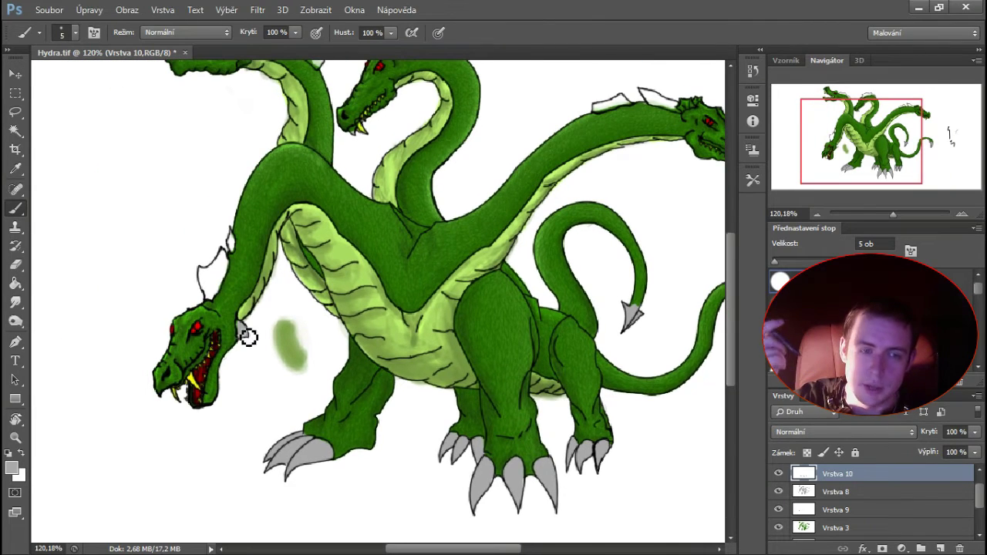
scroll(247, 337, "up", 2)
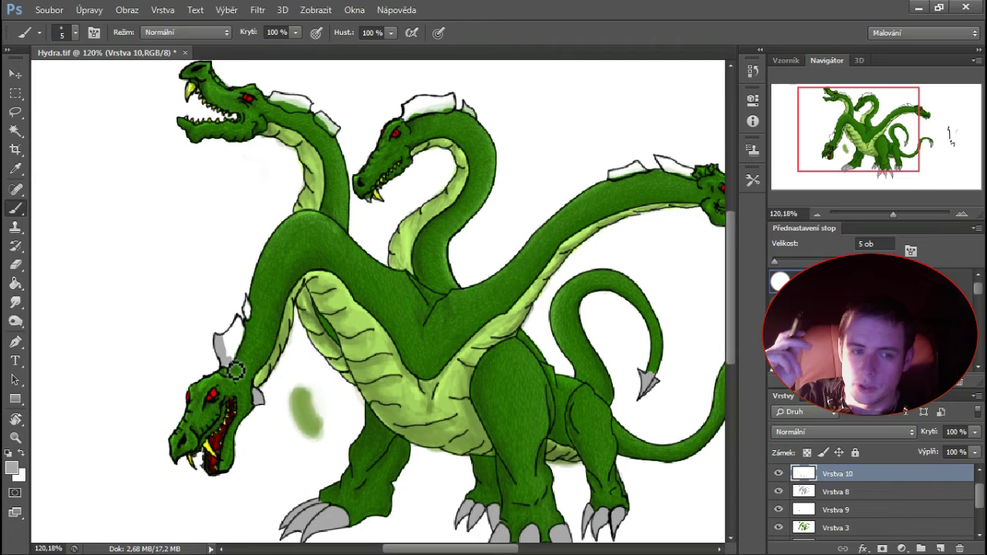
left_click_drag(236, 371, 231, 355)
left_click_drag(202, 391, 201, 348)
- Choose a bright green foreground colour and erase the grey paint from the lowest neck's crest
left_click(12, 468)
left_click_drag(737, 225, 743, 243)
left_click(896, 214)
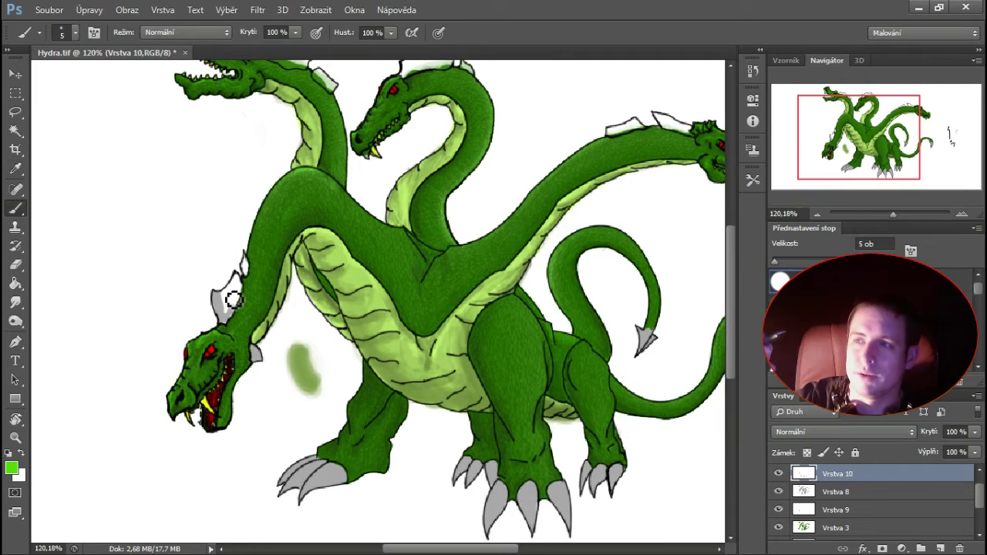
key("e")
mouse_move(231, 300)
left_mouse_down()
mouse_move(229, 321)
mouse_move(241, 321)
left_mouse_up()
right_click(222, 295)
mouse_move(235, 290)
left_mouse_down()
mouse_move(219, 304)
mouse_move(227, 319)
left_mouse_up()
- On a new layer, fill the crests of the lowest neck and the far upper-left neck with bright green
left_click(939, 548)
key("b")
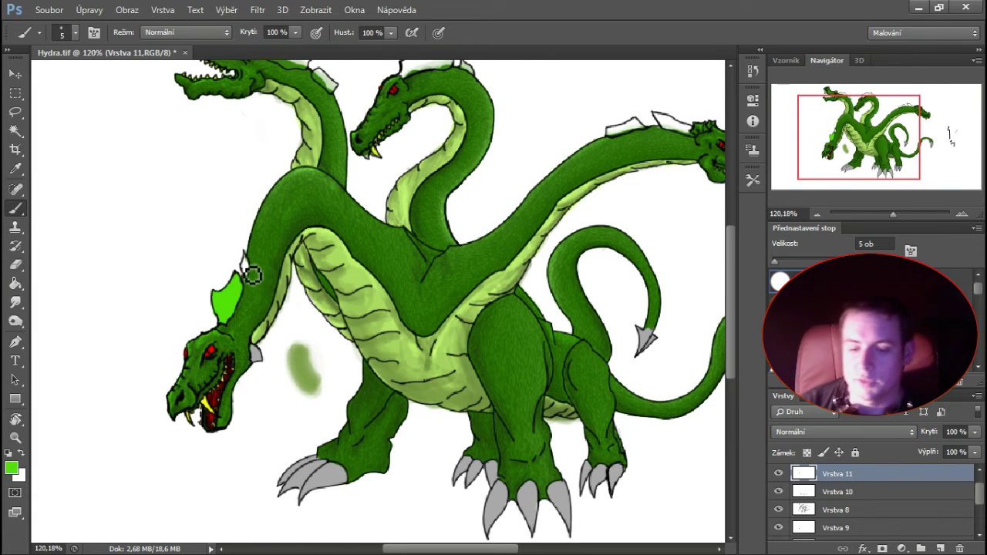
scroll(270, 246, "up", 4)
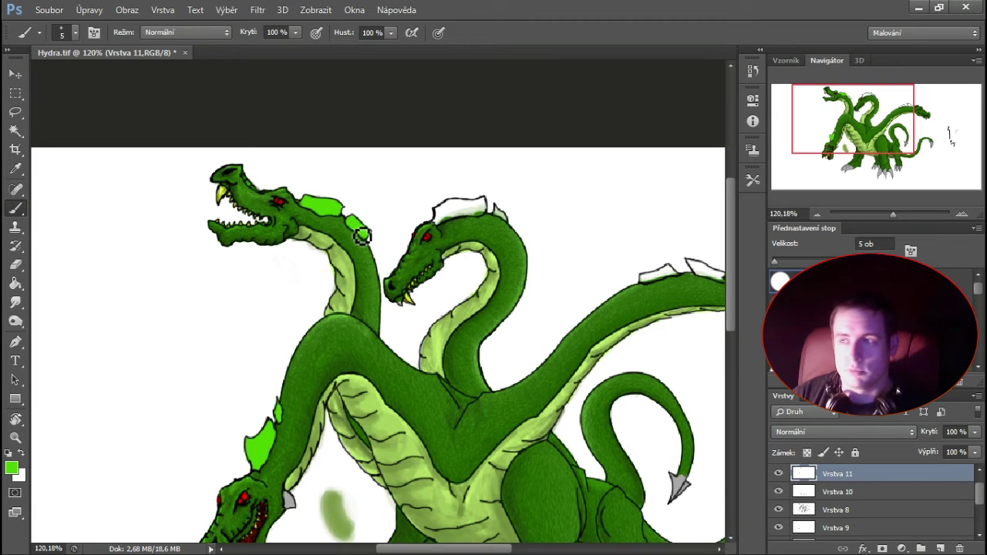
- Fill the crests on the middle and rightmost necks with bright green and save the file
left_click_drag(459, 208, 335, 231)
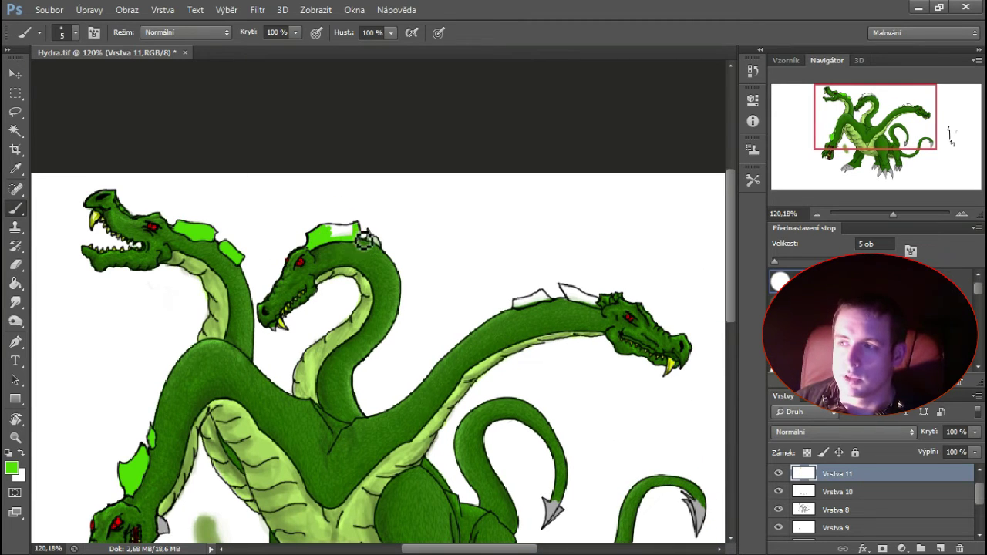
left_click_drag(377, 242, 382, 247)
key("e")
key("b")
left_click_drag(488, 257, 396, 227)
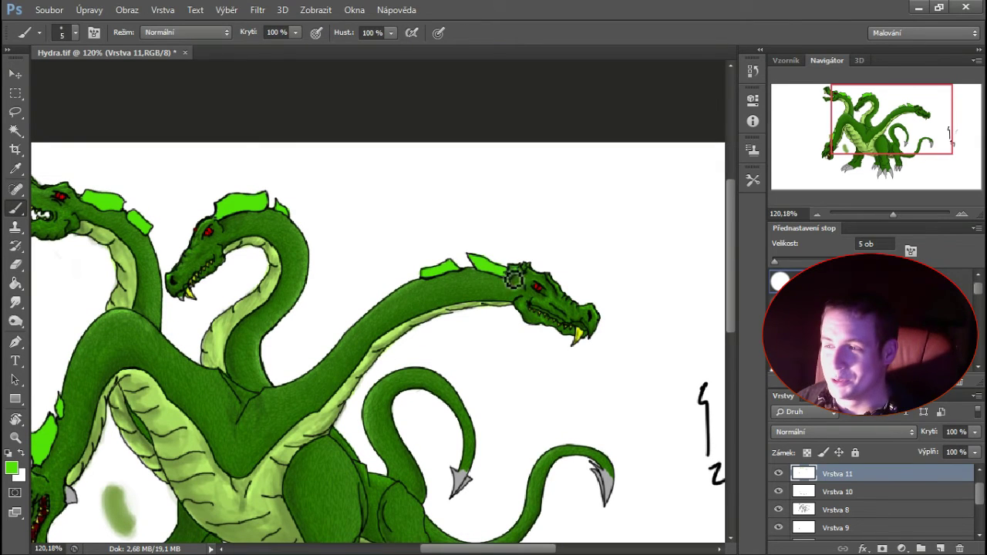
key("z")
left_click(463, 33)
key("ctrl+s")
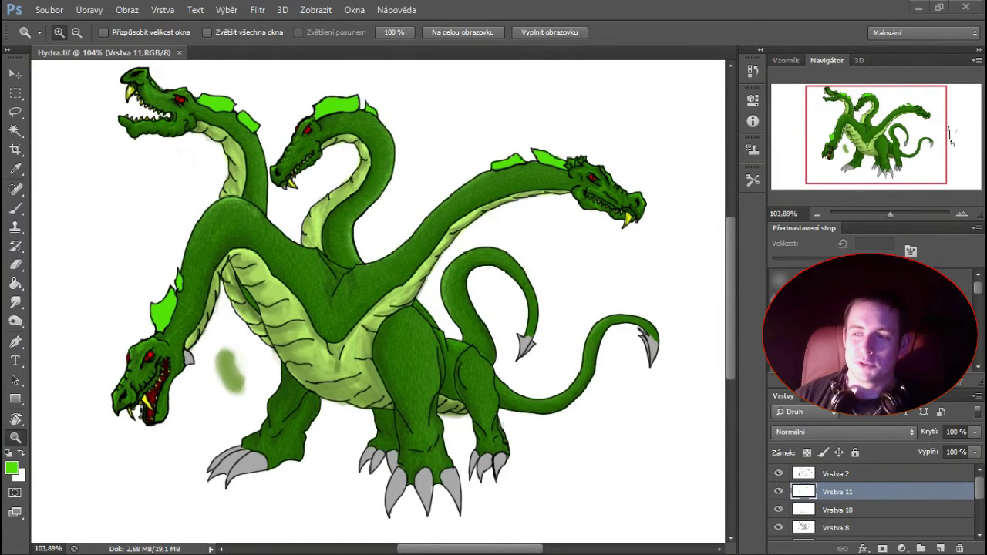
- On Vrstva 10, shade the near front foot's left claw with a dark inner edge and a light outer side
left_click(797, 511)
left_click_drag(428, 425, 411, 350)
key("o")
key("z")
left_click_drag(313, 368, 483, 421)
key("b")
left_click(315, 326, "alt")
left_click_drag(529, 315, 533, 347)
mouse_move(321, 305)
left_mouse_down()
mouse_move(409, 256)
mouse_move(384, 313)
left_mouse_up()
left_click(15, 321)
mouse_move(350, 449)
left_mouse_down()
mouse_move(389, 394)
mouse_move(378, 298)
mouse_move(397, 304)
mouse_move(363, 331)
mouse_move(388, 324)
mouse_move(376, 319)
mouse_move(380, 410)
left_mouse_up()
mouse_move(402, 353)
left_mouse_down()
mouse_move(410, 357)
mouse_move(401, 316)
left_mouse_up()
key("alt")
mouse_move(374, 331)
left_mouse_down()
mouse_move(341, 390)
mouse_move(362, 387)
mouse_move(358, 332)
left_mouse_up()
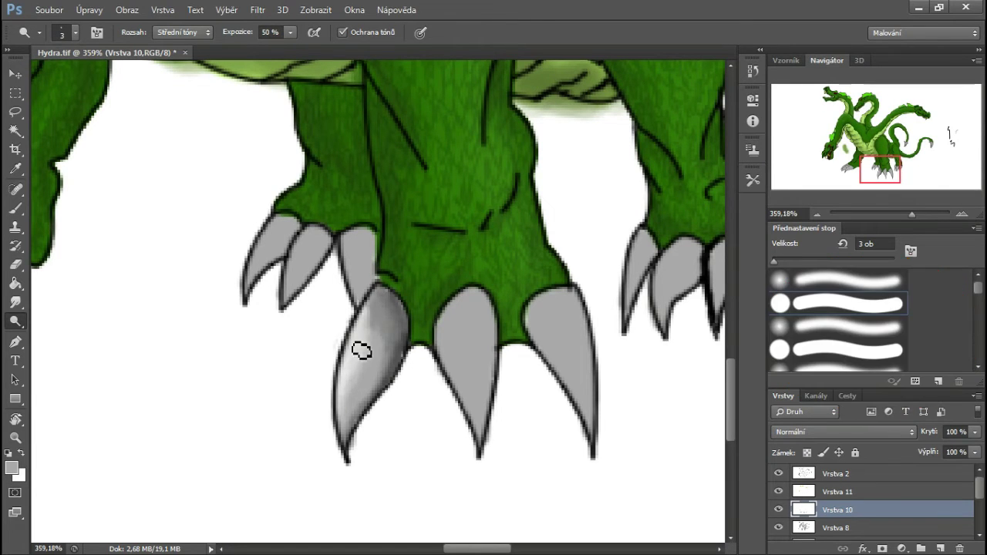
- Burn the edges of the near front foot's middle claw and dodge a highlight down its centre
left_click_drag(427, 442, 350, 431)
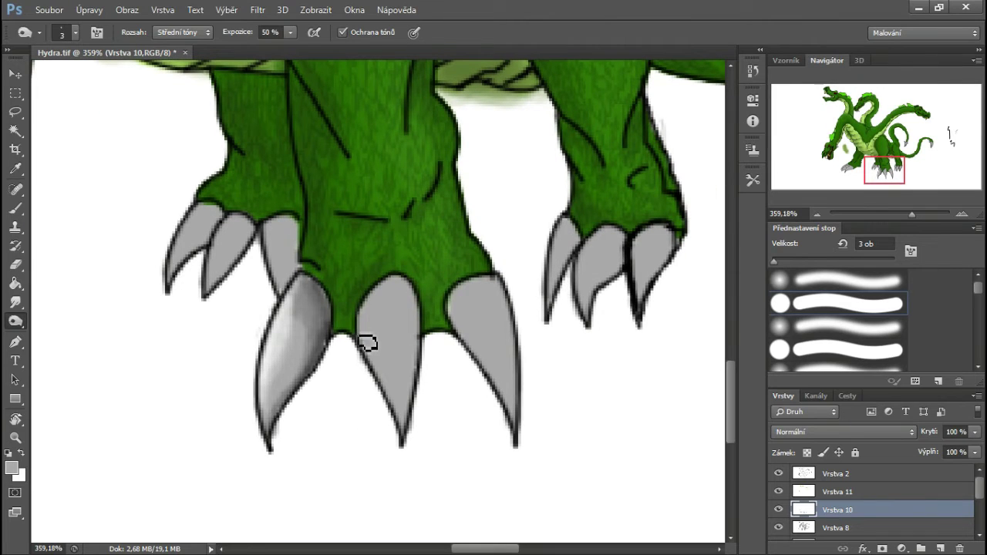
mouse_move(368, 337)
left_mouse_down()
mouse_move(388, 374)
mouse_move(391, 324)
mouse_move(414, 394)
mouse_move(419, 306)
mouse_move(379, 372)
mouse_move(399, 421)
left_mouse_up()
key("shift+o")
key("shift+o")
mouse_move(394, 306)
left_mouse_down()
mouse_move(405, 381)
mouse_move(408, 310)
mouse_move(399, 306)
mouse_move(403, 348)
left_mouse_up()
- Shade the near front foot's right claw with burned edges and a dodged highlight
mouse_move(443, 373)
left_mouse_down()
mouse_move(380, 325)
mouse_move(378, 379)
left_mouse_up()
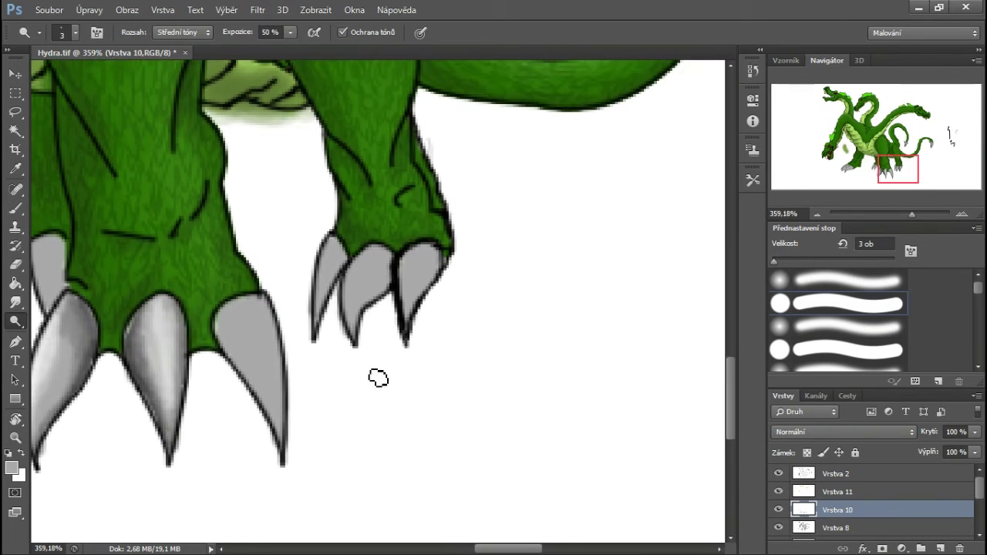
left_click_drag(225, 345, 285, 450)
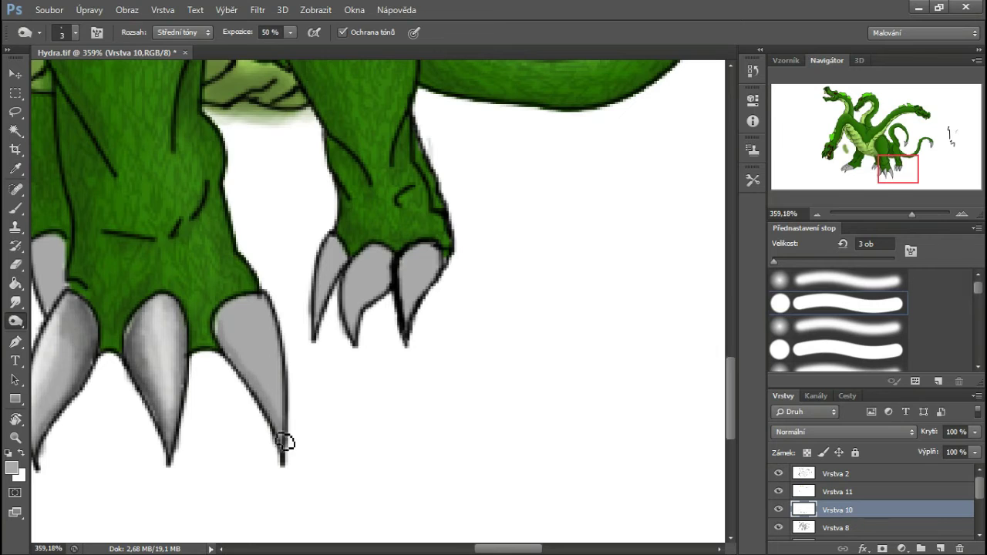
mouse_move(225, 335)
left_mouse_down()
mouse_move(269, 413)
mouse_move(233, 315)
mouse_move(246, 374)
mouse_move(275, 415)
mouse_move(244, 355)
mouse_move(275, 402)
mouse_move(248, 360)
mouse_move(240, 282)
mouse_move(280, 349)
mouse_move(445, 285)
mouse_move(423, 266)
mouse_move(477, 276)
mouse_move(476, 233)
mouse_move(482, 262)
mouse_move(362, 292)
left_mouse_up()
key("shift+o")
key("shift+o")
- Shade the three claws of the near hind foot with shadows and highlights, and save the file
key("ctrl+s")
mouse_move(333, 341)
left_mouse_down()
mouse_move(352, 331)
mouse_move(336, 392)
mouse_move(409, 316)
mouse_move(377, 378)
mouse_move(402, 333)
mouse_move(374, 337)
mouse_move(434, 300)
mouse_move(391, 359)
mouse_move(417, 321)
mouse_move(397, 374)
left_mouse_up()
key("shift+o")
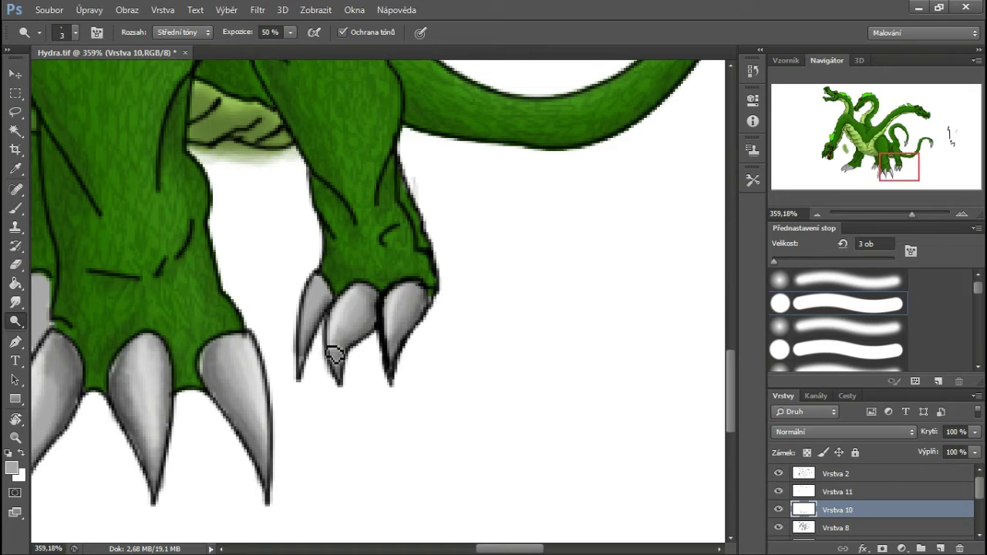
key("b")
- Burn the edges of the far hind foot's three claws and dodge highlights along them
mouse_move(288, 382)
left_mouse_down()
mouse_move(461, 319)
mouse_move(510, 317)
left_mouse_up()
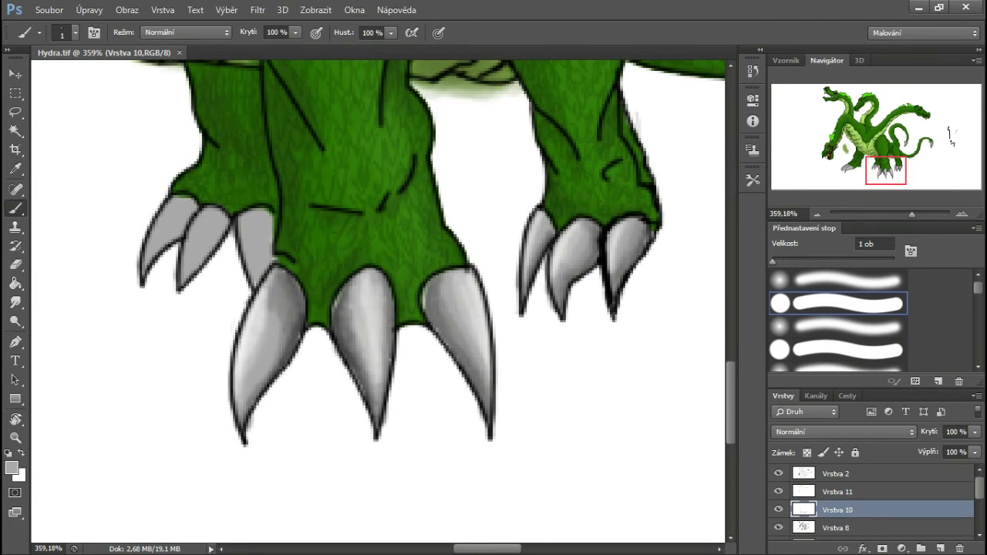
mouse_move(203, 329)
left_mouse_down()
mouse_move(270, 425)
mouse_move(307, 430)
left_mouse_up()
key("e")
key("b")
key("o")
key("shift+o")
mouse_move(265, 361)
left_mouse_down()
mouse_move(292, 314)
mouse_move(307, 317)
mouse_move(298, 313)
mouse_move(294, 343)
mouse_move(254, 390)
mouse_move(317, 313)
mouse_move(295, 371)
mouse_move(327, 342)
mouse_move(327, 321)
mouse_move(289, 405)
left_mouse_up()
mouse_move(350, 336)
left_mouse_down()
mouse_move(378, 326)
mouse_move(364, 395)
left_mouse_up()
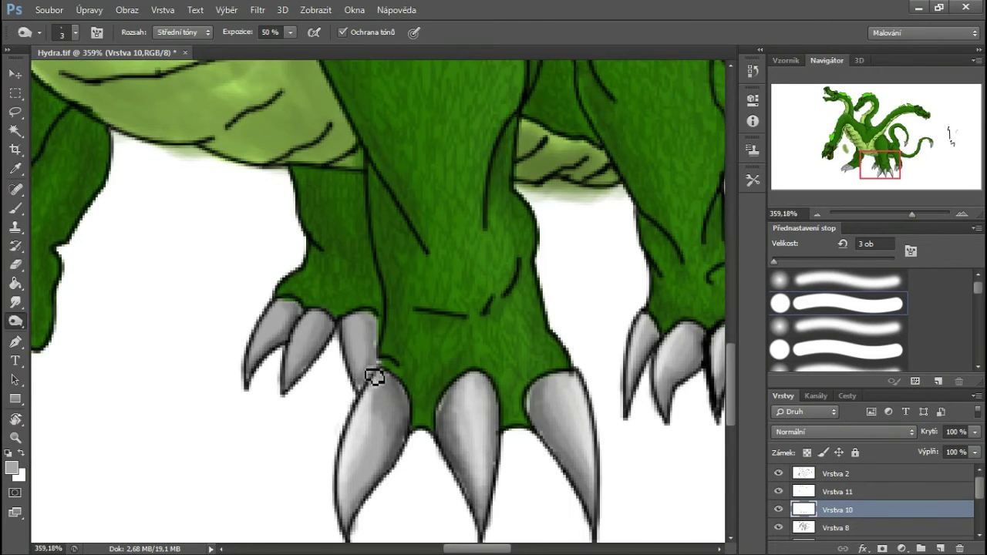
key("i")
key("o")
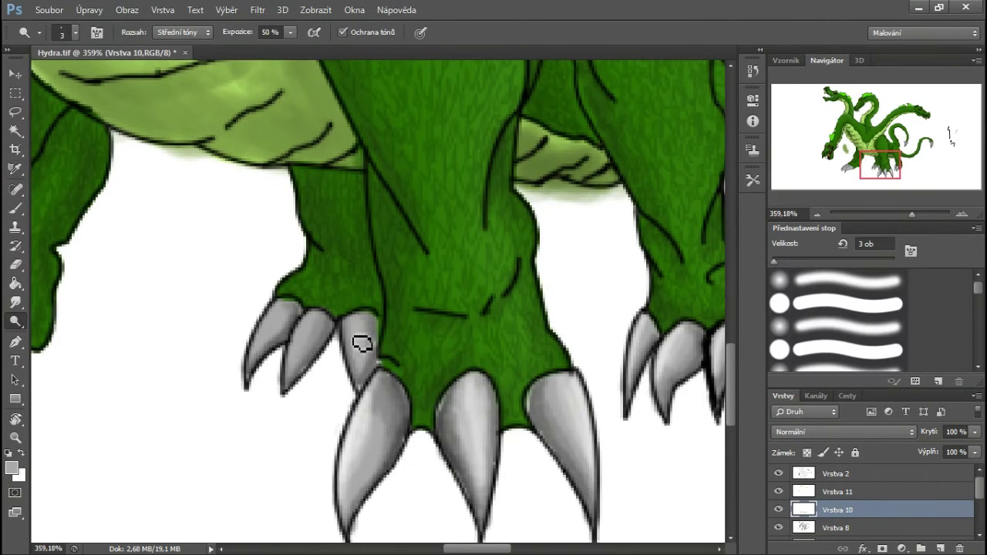
left_click_drag(279, 320, 263, 364)
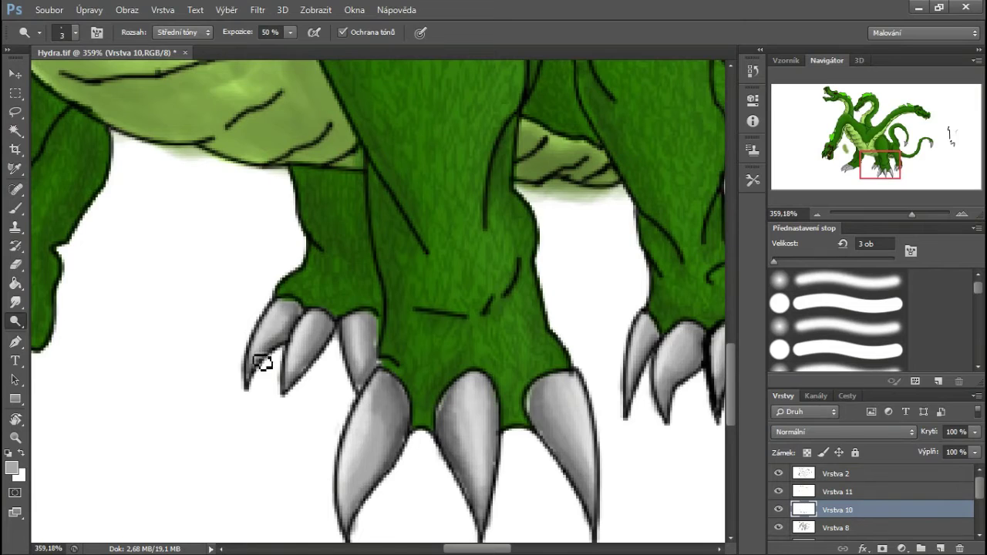
- Burn shadows along the edges and bases of the far front foot's three claws
left_click_drag(80, 399, 291, 359)
key("z")
key("ctrl+0")
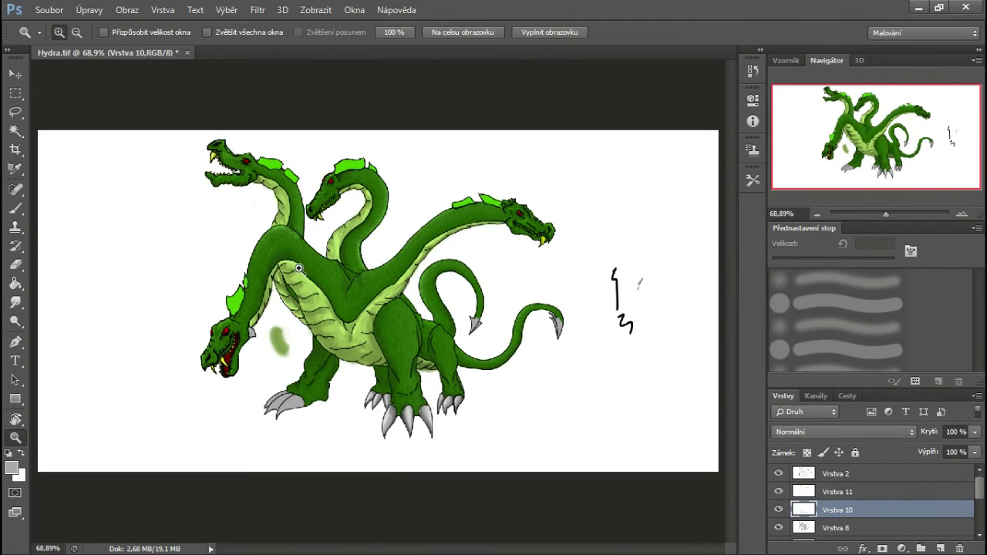
left_click(232, 390)
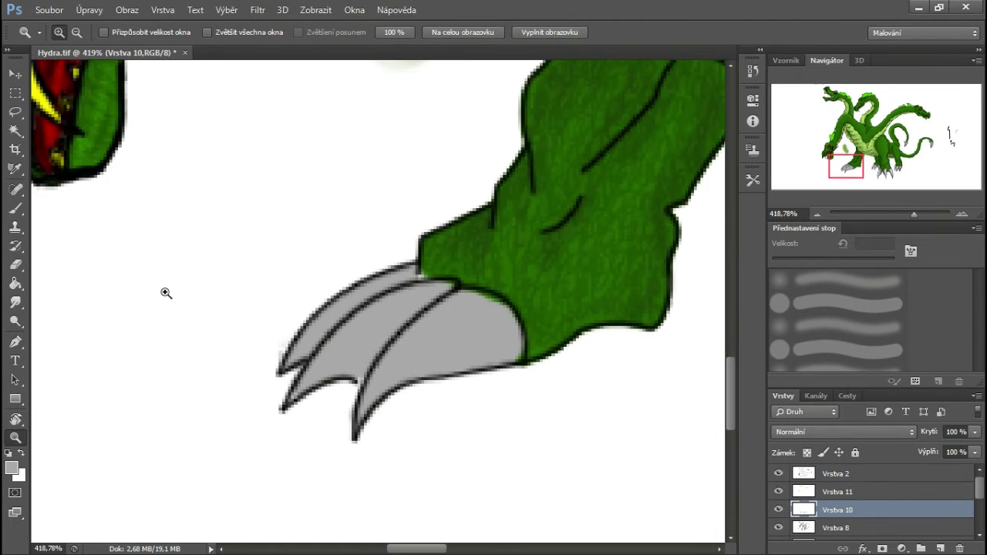
key("o")
mouse_move(328, 348)
left_mouse_down()
mouse_move(390, 329)
mouse_move(392, 344)
mouse_move(423, 308)
left_mouse_up()
mouse_move(352, 367)
left_mouse_down()
mouse_move(377, 365)
mouse_move(341, 383)
mouse_move(370, 378)
mouse_move(387, 353)
mouse_move(345, 386)
left_mouse_up()
mouse_move(373, 419)
left_mouse_down()
mouse_move(518, 341)
mouse_move(483, 375)
mouse_move(372, 413)
left_mouse_up()
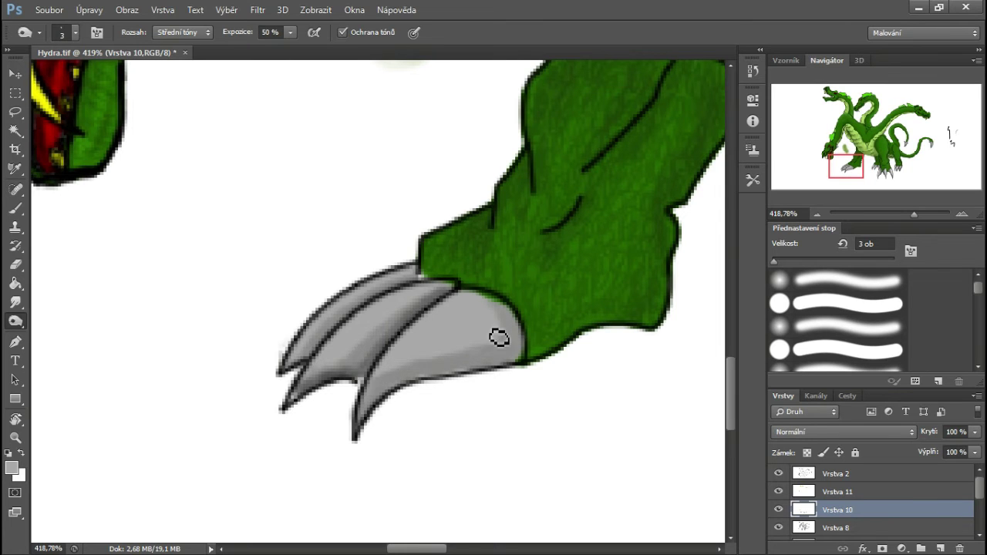
left_click_drag(499, 338, 481, 378)
mouse_move(387, 404)
left_mouse_down()
mouse_move(506, 359)
mouse_move(473, 374)
left_mouse_up()
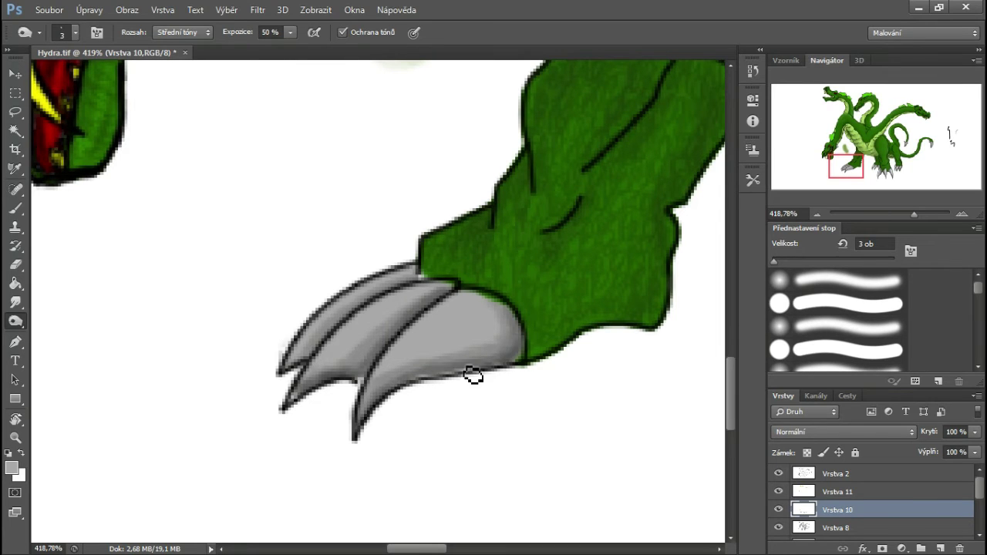
left_click_drag(365, 434, 521, 347)
- Dodge highlights onto the upper surfaces of the far front foot's claws
key("shift+o")
key("shift+o")
mouse_move(468, 302)
left_mouse_down()
mouse_move(362, 400)
mouse_move(418, 344)
mouse_move(478, 328)
mouse_move(465, 304)
mouse_move(345, 339)
mouse_move(388, 319)
mouse_move(346, 306)
mouse_move(397, 280)
left_mouse_up()
- Shade the grey spike behind the lowest head's jaw and set the foreground colour to a darker grey
key("shift+i")
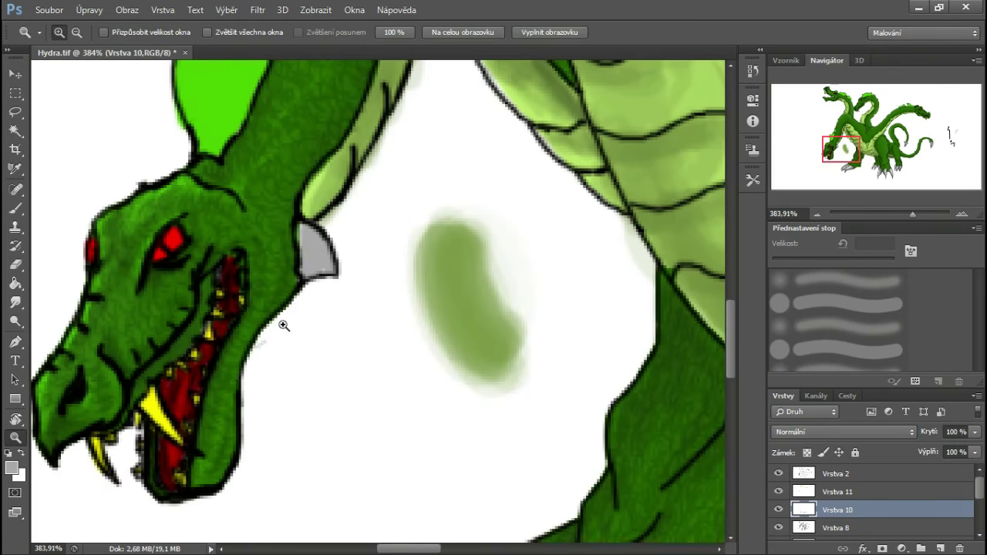
key("o")
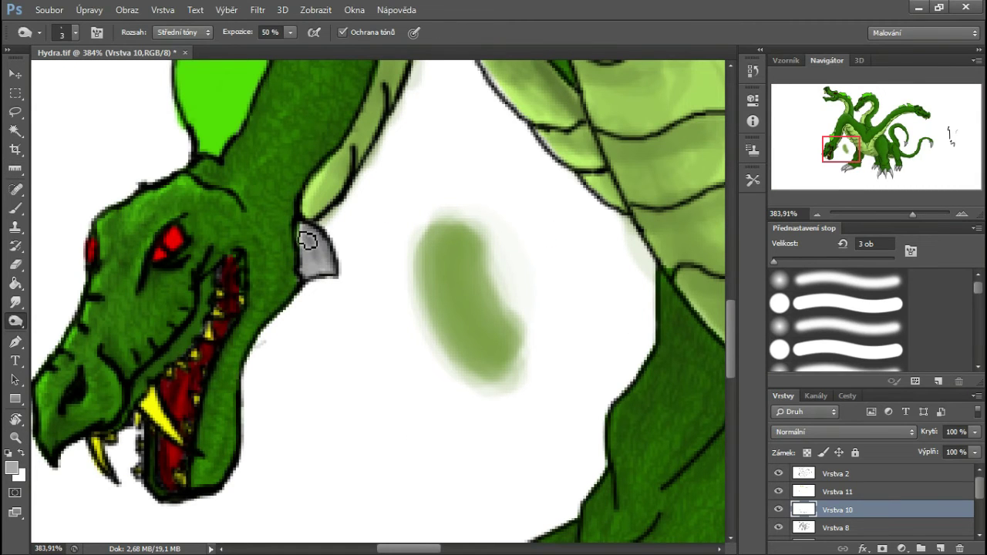
mouse_move(311, 256)
left_mouse_down()
mouse_move(317, 273)
mouse_move(331, 272)
mouse_move(306, 270)
left_mouse_up()
key("b")
left_click(11, 468)
left_click_drag(649, 237, 565, 312)
left_click(896, 213)
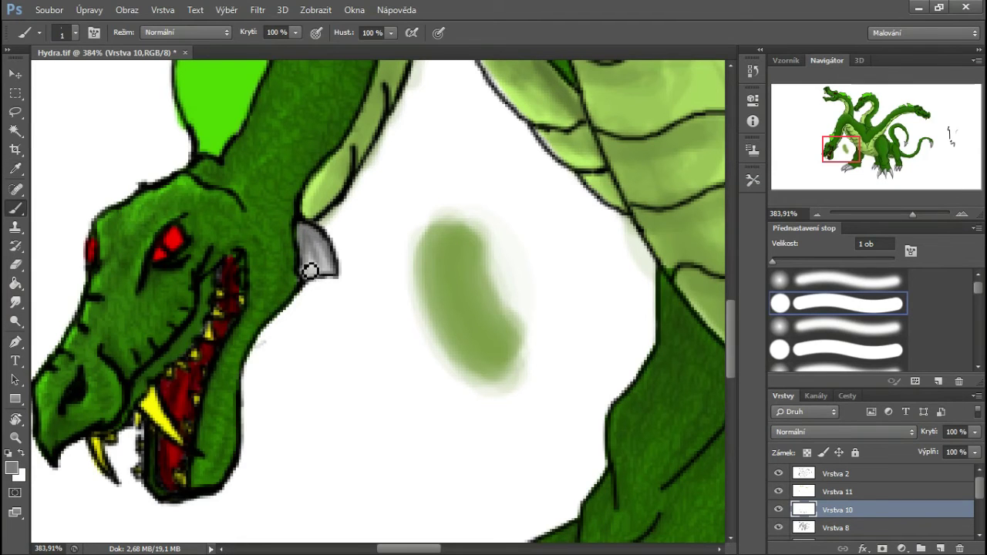
- Darken the inner face of the lower tail's tip to dark grey and burn shadows along the tip's edges
key("z")
key("ctrl+0")
left_click_drag(384, 388, 454, 445)
left_click_drag(441, 349, 417, 431)
left_click(491, 32)
left_click_drag(462, 282, 596, 399)
left_click_drag(430, 190, 525, 303)
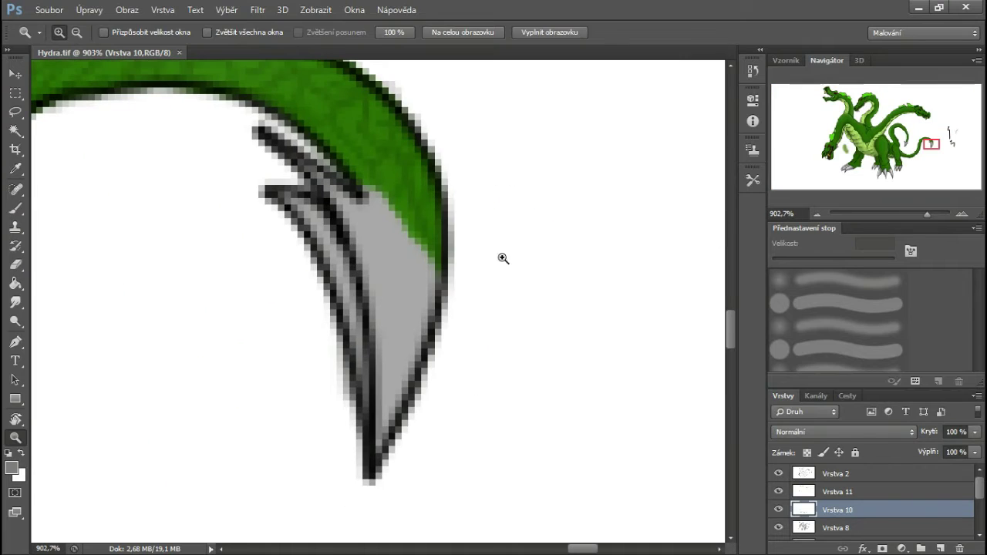
key("o")
mouse_move(386, 208)
left_mouse_down()
mouse_move(423, 298)
mouse_move(386, 424)
mouse_move(326, 198)
mouse_move(351, 385)
mouse_move(373, 297)
left_mouse_up()
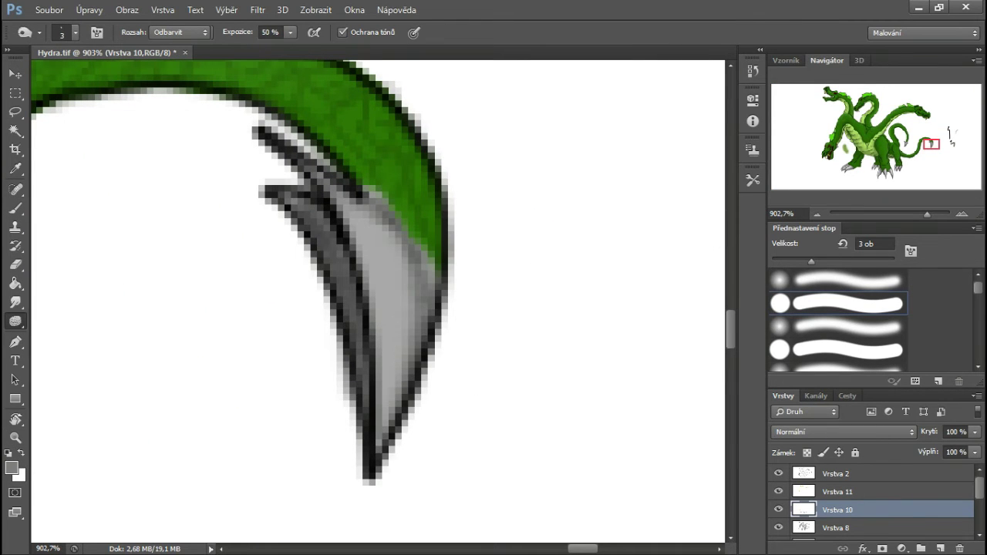
- Refine the shading along the central ridge of the lower tail's tip
key("shift+o")
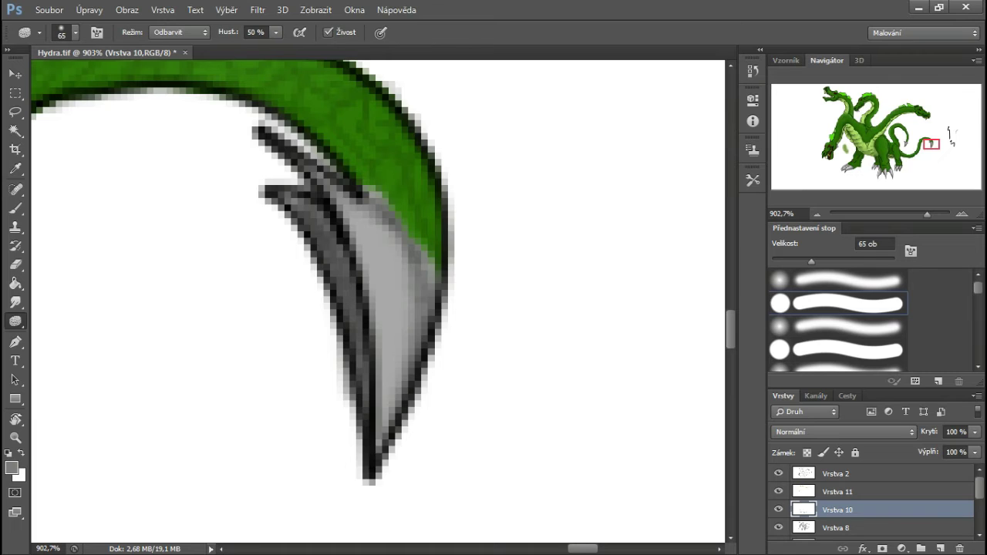
key("shift+o")
key("shift+o")
right_click(375, 240)
key("Escape")
mouse_move(377, 287)
left_mouse_down()
mouse_move(386, 403)
mouse_move(363, 229)
mouse_move(372, 285)
left_mouse_up()
key("z")
left_click(459, 34)
- Set the Sponge brush size to 4 px
key("shift+i")
key("shift+o")
key("shift+o")
right_click(279, 344)
left_click_drag(309, 380, 300, 381)
left_click(275, 384)
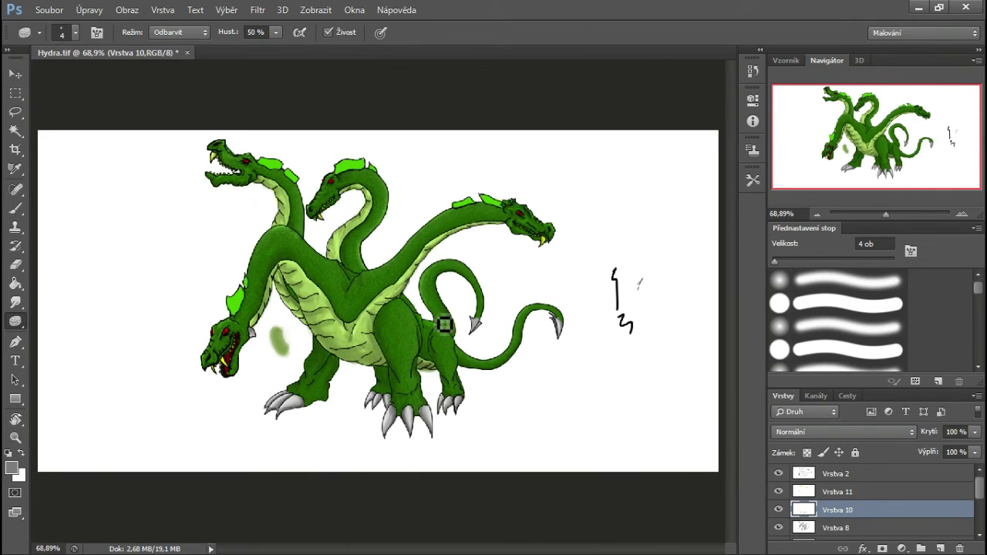
- Burn shadows into the arrow-shaped tip of the curled upper tail and save the file
key("z")
left_click_drag(430, 287, 556, 376)
left_click_drag(483, 328, 536, 380)
key("b")
key("shift+o")
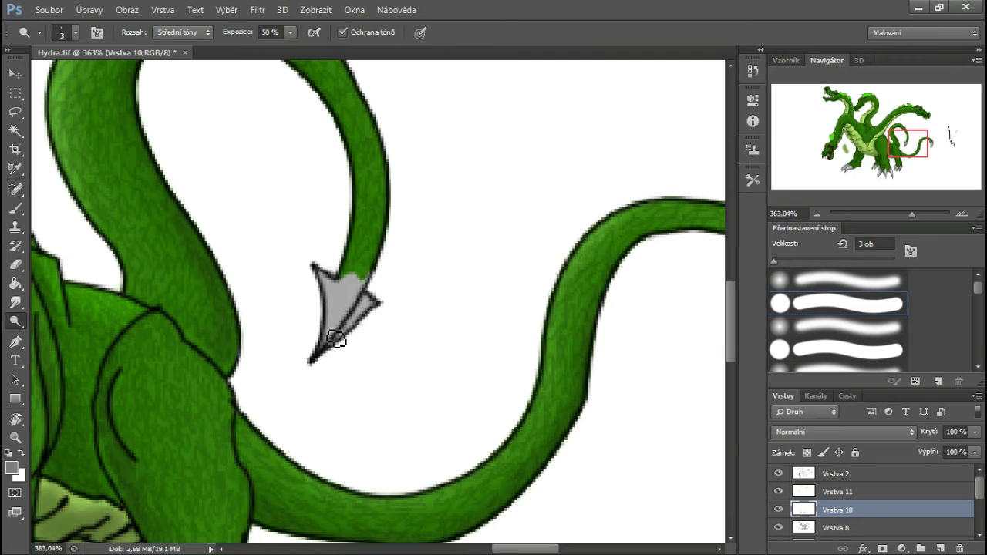
key("shift+o")
mouse_move(336, 341)
left_mouse_down()
mouse_move(346, 326)
mouse_move(330, 353)
left_mouse_up()
left_click_drag(336, 319, 327, 358)
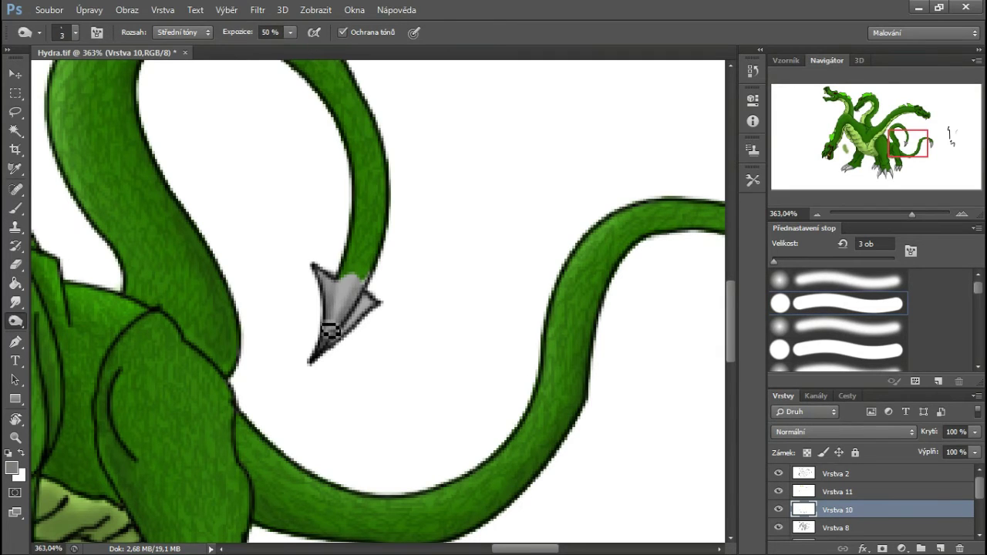
mouse_move(356, 318)
left_mouse_down()
mouse_move(348, 288)
mouse_move(346, 298)
left_mouse_up()
key("z")
left_click(462, 32)
right_click(439, 54)
left_click(398, 146)
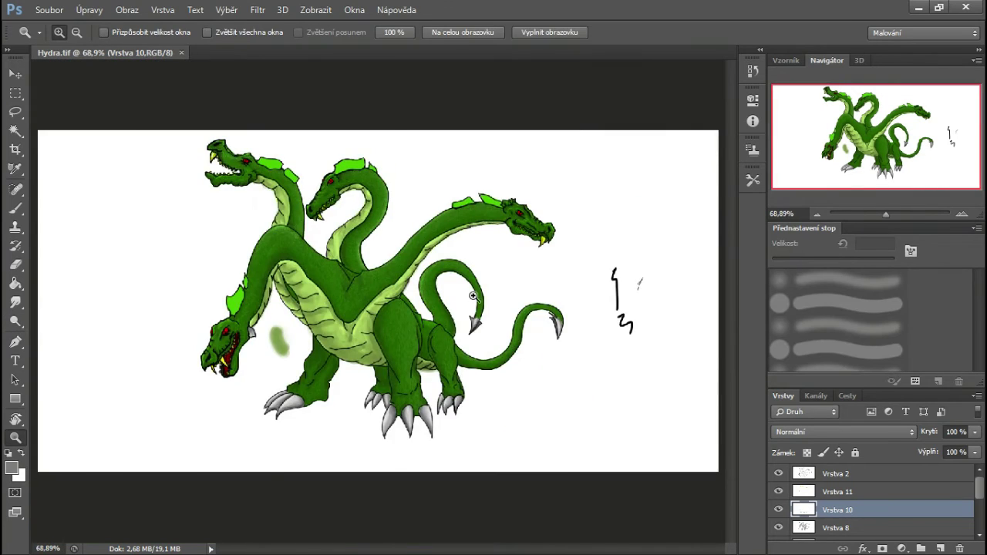
- Deepen the shadows on the curled tail's arrow tip with further burning
left_click_drag(436, 300, 533, 369)
key("o")
left_click_drag(336, 192, 327, 229)
key("z")
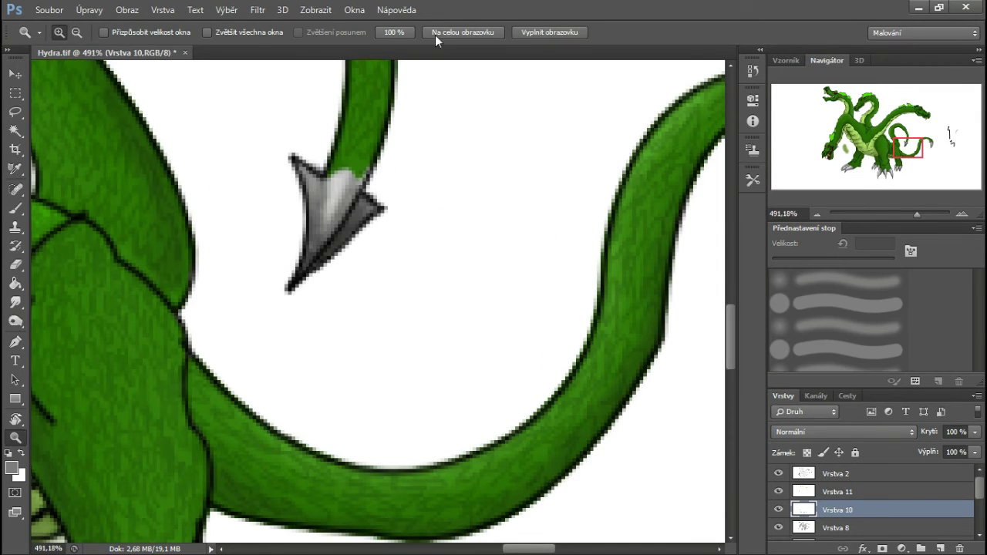
key("ctrl+0")
- On layer Vrstva 11, burn stripes across the crest of the lowest neck
left_click(778, 510)
left_click(778, 510)
left_click(778, 492)
left_click(777, 491)
left_click(837, 492)
mouse_move(149, 233)
left_mouse_down()
mouse_move(373, 391)
mouse_move(380, 343)
left_mouse_up()
key("o")
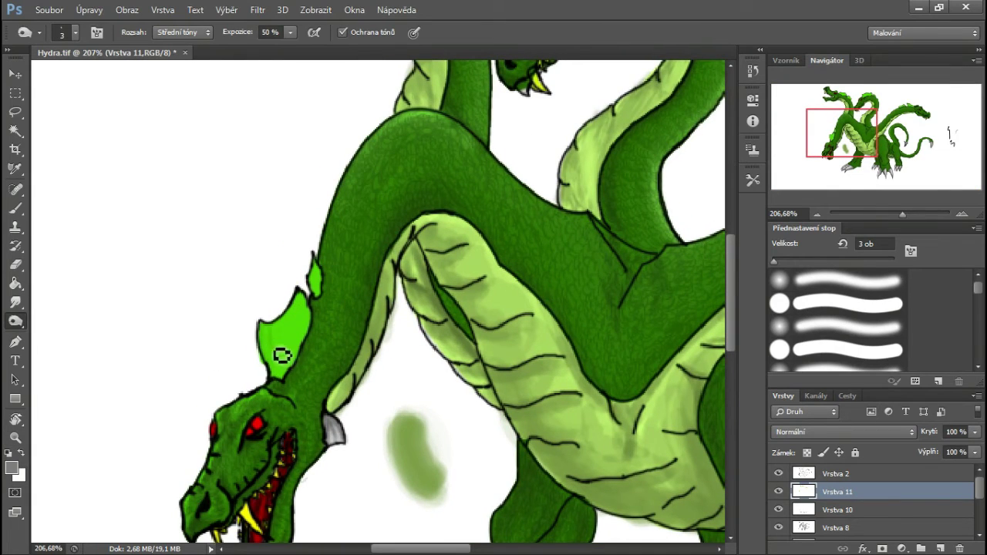
mouse_move(307, 314)
left_mouse_down()
mouse_move(306, 335)
mouse_move(285, 333)
mouse_move(279, 367)
mouse_move(279, 337)
mouse_move(286, 368)
mouse_move(297, 323)
mouse_move(314, 341)
left_mouse_up()
- Dodge highlights between the stripes of the lowest neck's crest and burn along its base
key("shift+o")
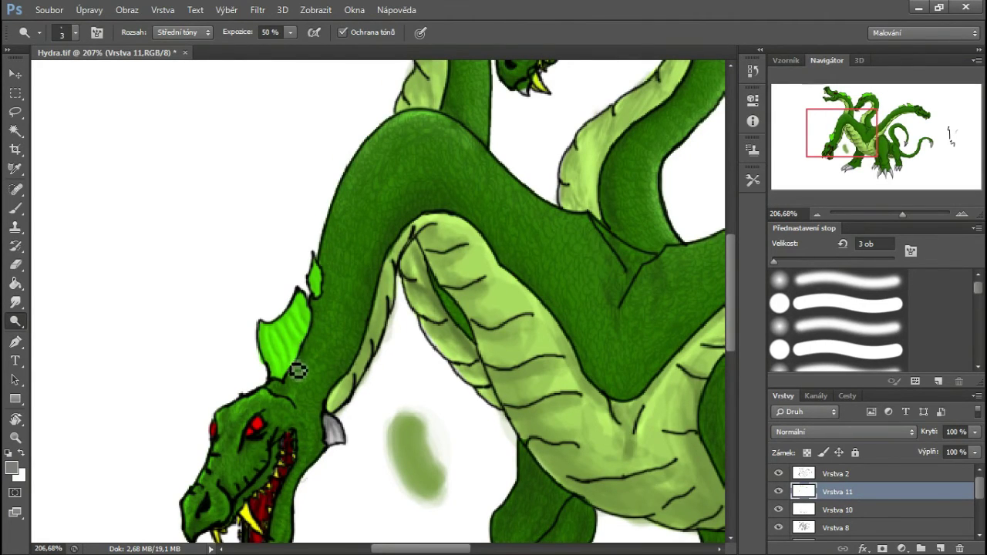
key("shift+o")
mouse_move(300, 374)
left_mouse_down()
mouse_move(315, 337)
mouse_move(296, 381)
mouse_move(318, 338)
left_mouse_up()
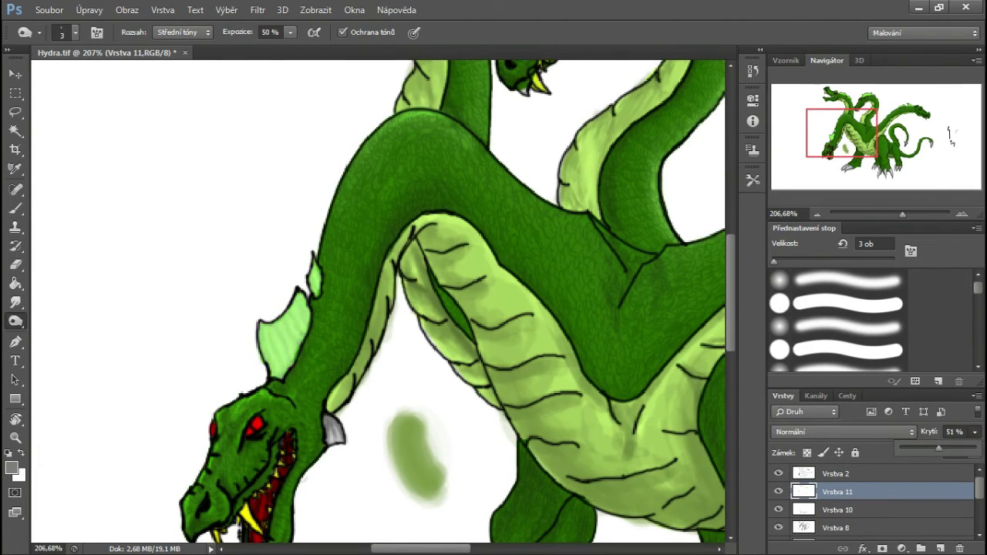
key("z")
key("ctrl+0")
- Burn soft stripes across the front crest of the leftmost upper neck with a 12 px brush
left_click_drag(261, 153, 303, 189)
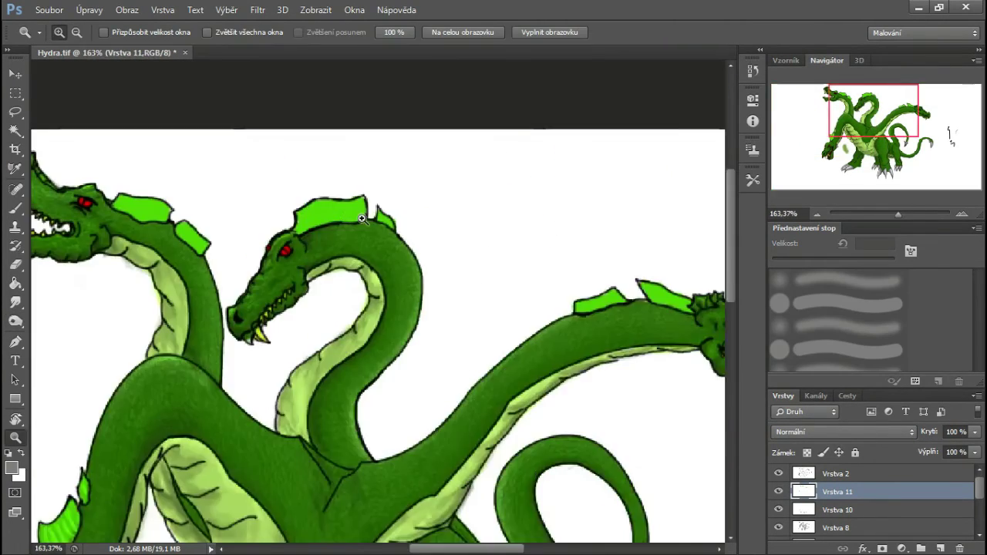
key("shift+o")
key("shift+i")
key("shift+i")
key("shift+o")
key("shift+o")
mouse_move(217, 220)
left_mouse_down()
mouse_move(211, 264)
mouse_move(243, 276)
left_mouse_up()
right_click(303, 309)
left_click_drag(316, 330, 321, 330)
left_click_drag(208, 266, 372, 302)
left_click_drag(235, 255, 255, 270)
left_click_drag(304, 245, 339, 287)
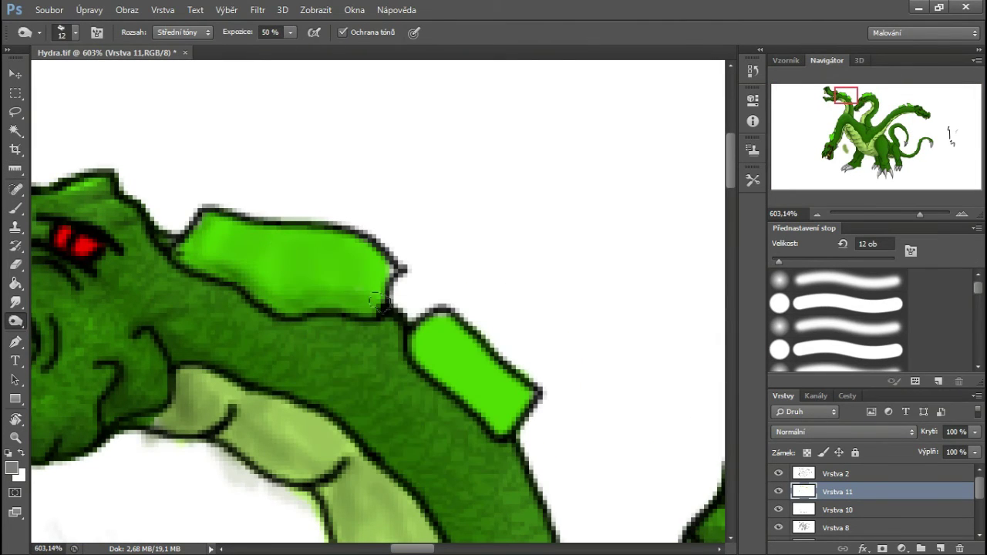
- Burn stripes and edge shadows across the rear crest of the leftmost upper neck
left_click_drag(429, 345, 456, 361)
right_click(494, 386)
left_click_drag(521, 399, 517, 399)
left_click_drag(417, 351, 497, 433)
left_click_drag(493, 374, 468, 387)
left_click_drag(508, 413, 499, 396)
left_click_drag(448, 339, 437, 362)
- Deepen the stripes on the front crest and reduce the Burn brush to 1 px
left_click_drag(333, 236, 322, 285)
right_click(296, 257)
left_click_drag(311, 286, 306, 286)
left_click(255, 249)
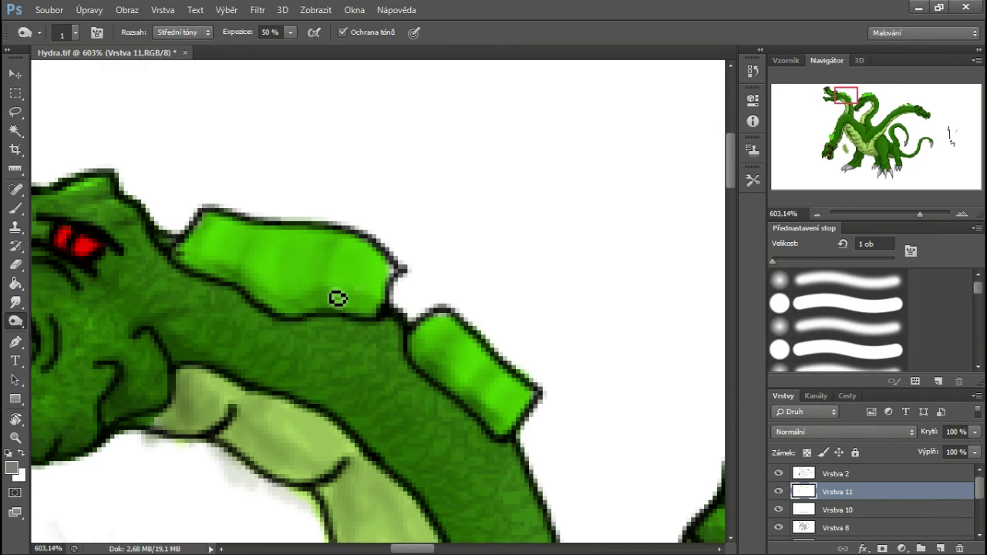
- Dodge highlights between the stripes on both crests of the leftmost upper neck
key("shift+o")
key("shift+o")
left_click_drag(227, 234, 225, 261)
mouse_move(277, 242)
left_mouse_down()
mouse_move(285, 301)
mouse_move(292, 276)
mouse_move(295, 299)
mouse_move(358, 262)
mouse_move(365, 295)
mouse_move(262, 285)
mouse_move(280, 243)
mouse_move(357, 244)
mouse_move(392, 294)
mouse_move(424, 313)
mouse_move(437, 343)
left_mouse_up()
scroll(362, 295, "down", 2)
scroll(374, 285, "right", 2)
- Burn stripes across the large crest of the middle neck with a 2 px brush
key("z")
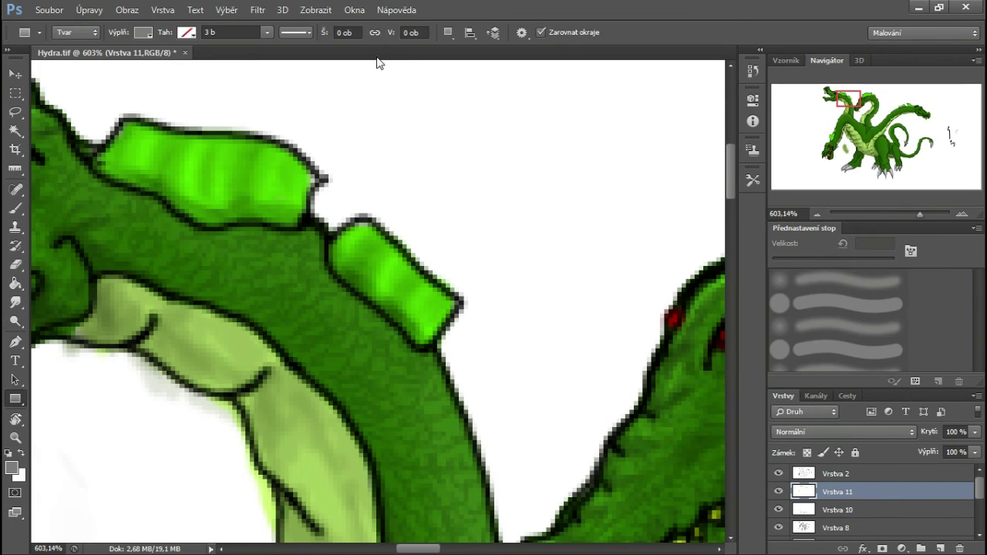
key("ctrl+0")
left_click_drag(319, 146, 456, 246)
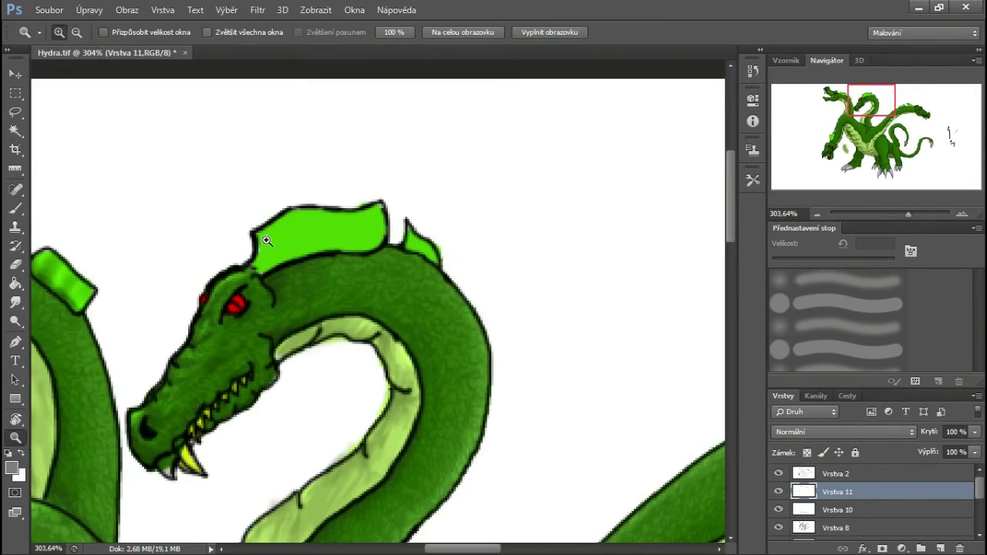
key("o")
right_click(271, 270)
type("2")
key("Return")
mouse_move(279, 240)
left_mouse_down()
mouse_move(288, 267)
mouse_move(300, 222)
left_mouse_up()
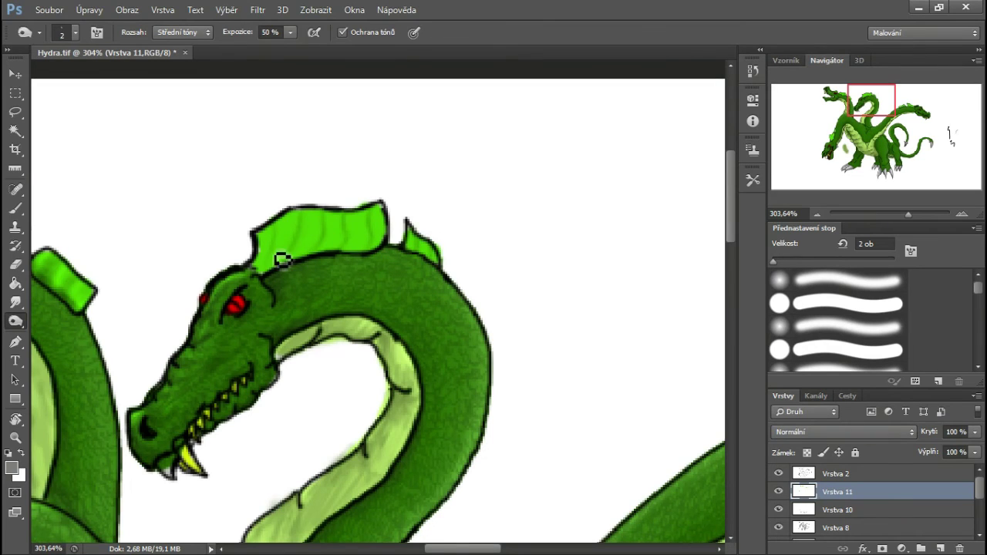
- Dodge highlights between the middle crest's stripes and burn its rear base with a 2 px brush
key("shift+o")
key("shift+o")
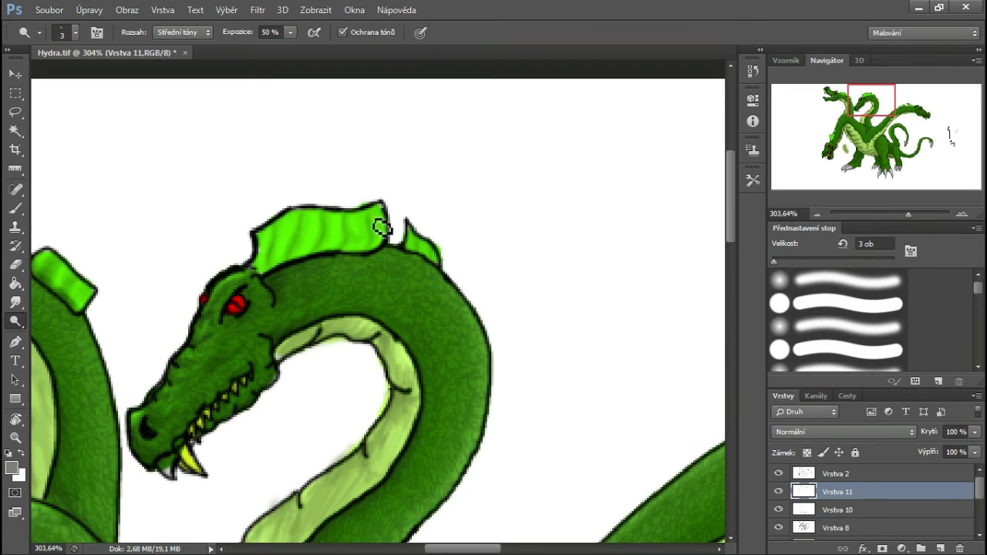
key("bracketleft")
key("shift+o")
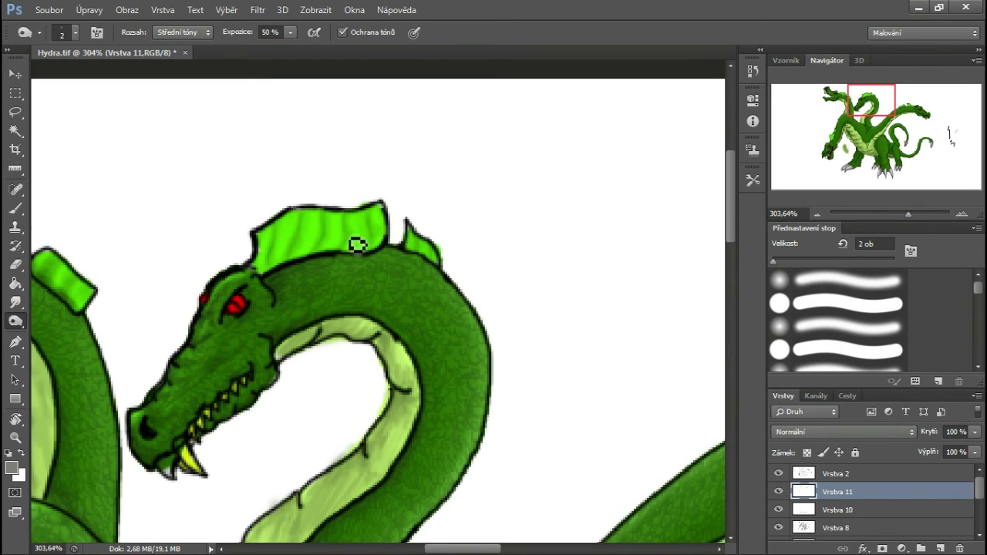
left_click_drag(393, 272, 377, 257)
key("shift+o")
key("shift+o")
- Burn stripes across both crests of the rightmost neck
key("z")
left_click(455, 33)
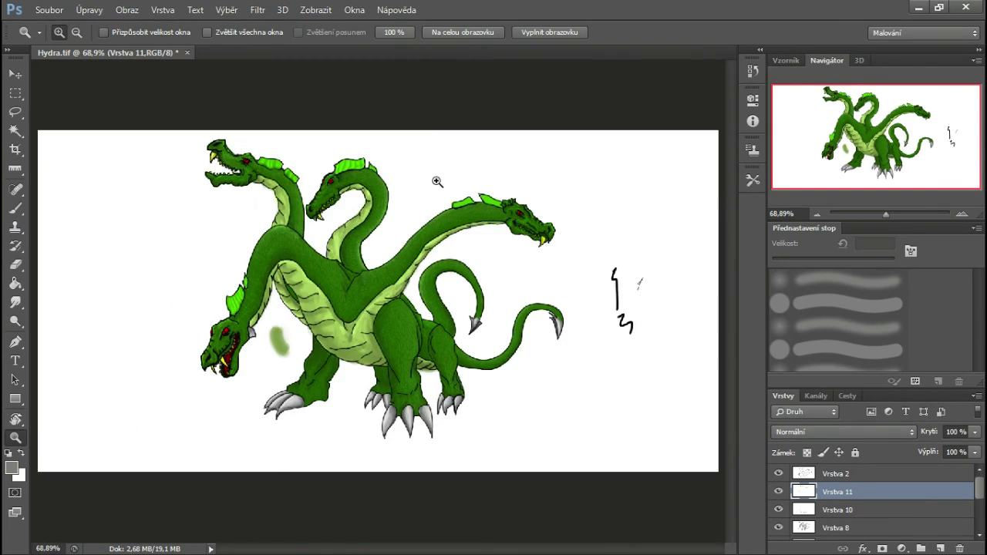
left_click_drag(437, 182, 570, 251)
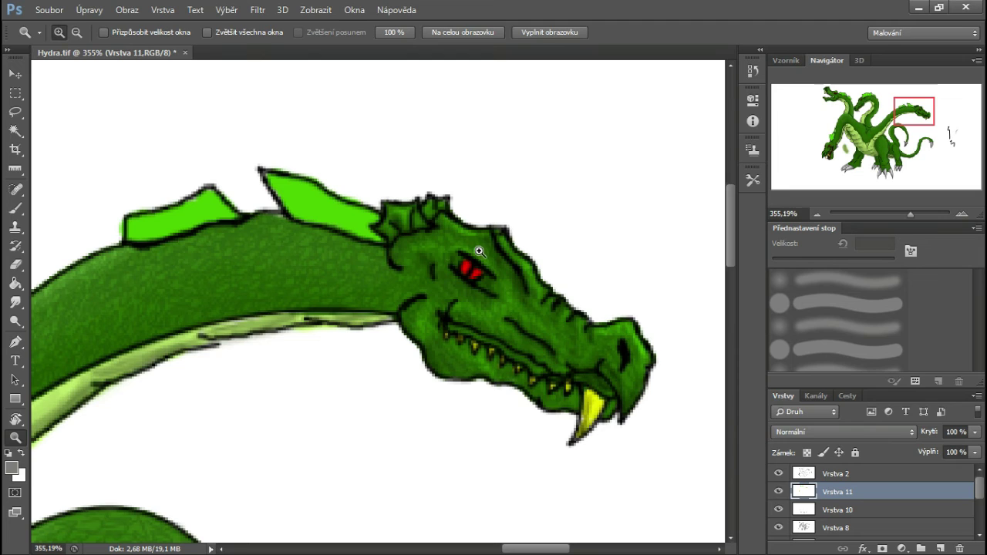
key("o")
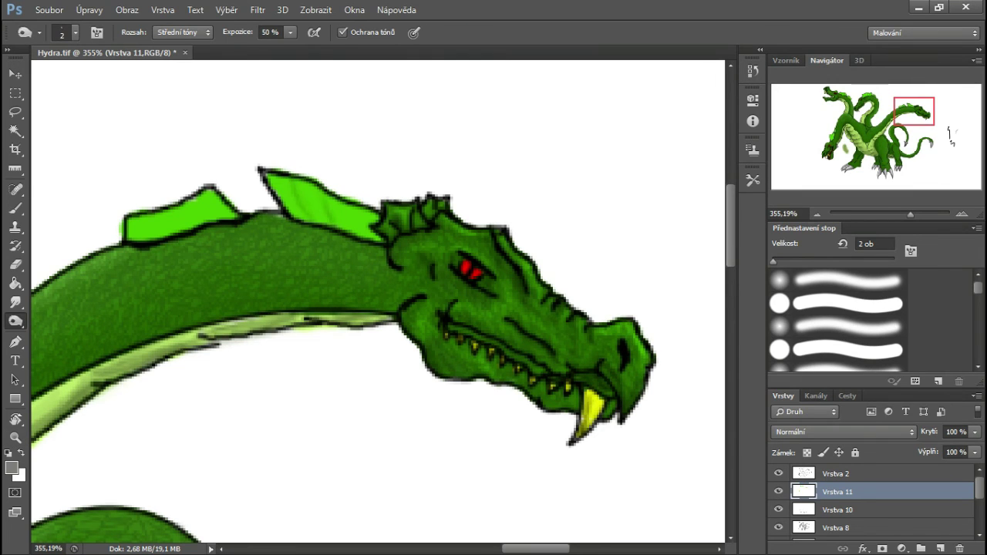
mouse_move(162, 242)
left_mouse_down()
mouse_move(189, 217)
mouse_move(226, 229)
mouse_move(214, 213)
mouse_move(175, 229)
mouse_move(168, 219)
mouse_move(144, 231)
left_mouse_up()
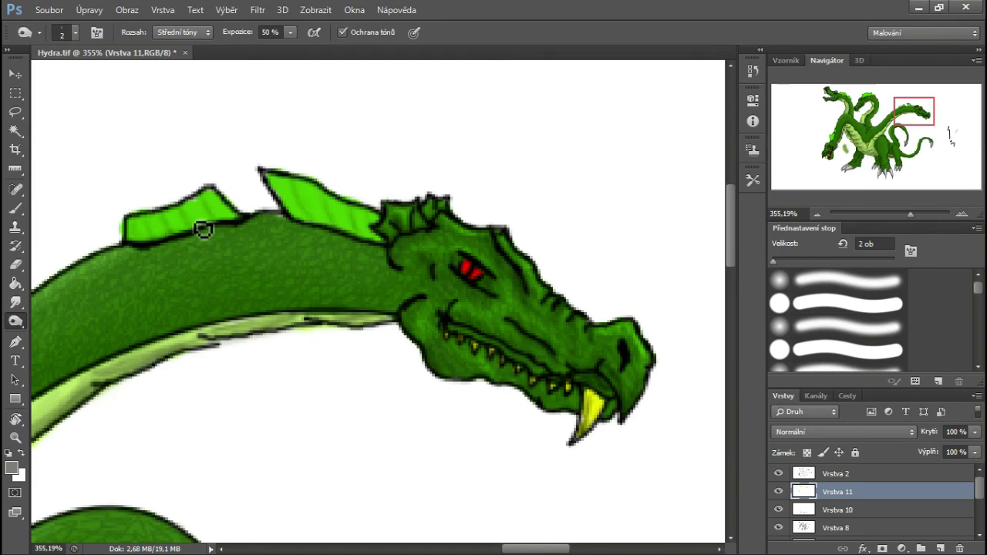
- Dodge highlights between the stripes on both crests of the rightmost neck
key("shift+o")
key("shift+o")
mouse_move(148, 231)
left_mouse_down()
mouse_move(165, 231)
mouse_move(168, 219)
left_mouse_up()
left_click_drag(194, 210, 207, 230)
left_click_drag(296, 200, 329, 227)
key("z")
key("ctrl+0")
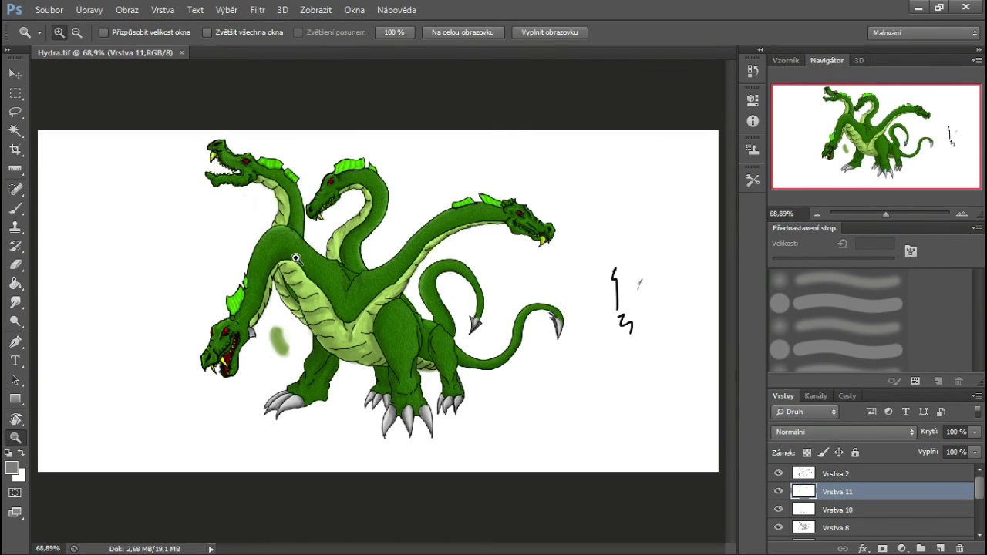
right_click(854, 493)
left_click(713, 35)
left_click(461, 287)
left_click(461, 287)
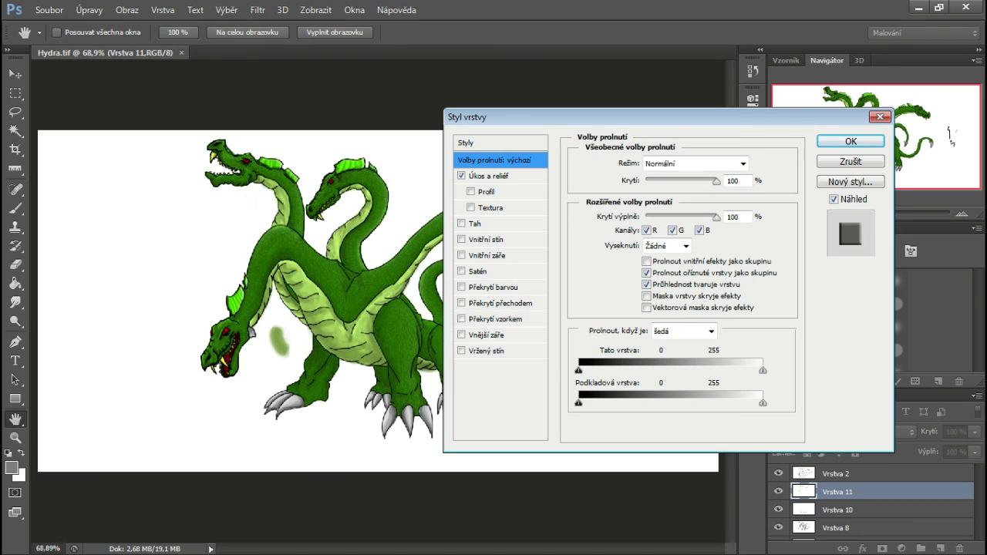
left_click(461, 335)
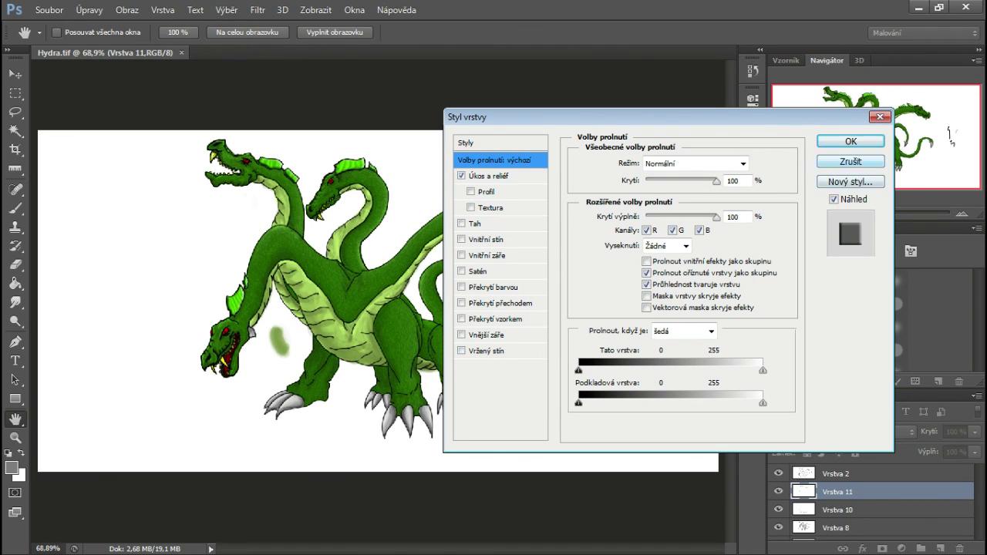
left_click(851, 161)
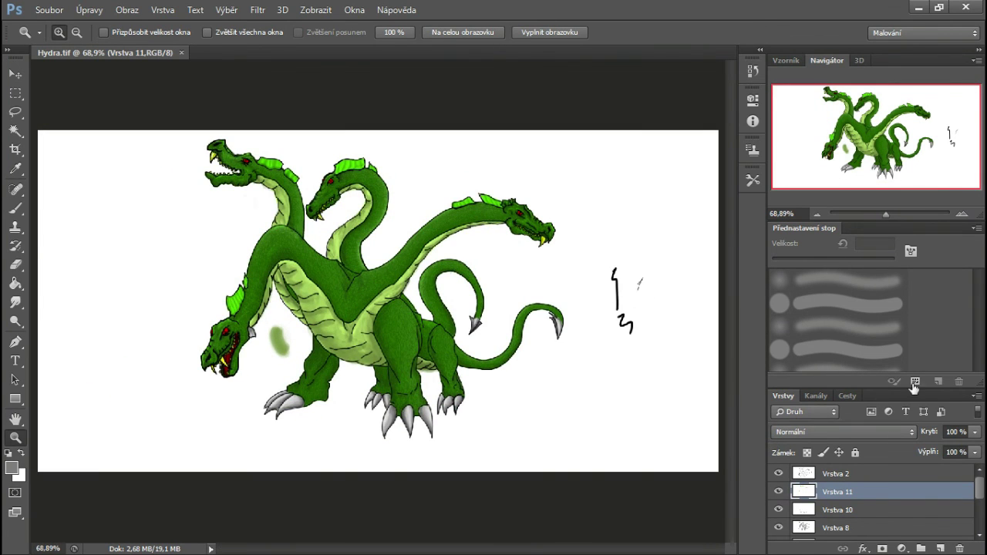
- Merge layer Vrstva 11 and all layers beneath it into one layer, keeping the line art on Vrstva 2 separate
left_click(837, 473)
left_click(778, 474)
left_click(779, 474)
left_click(841, 492)
scroll(863, 505, "down", 5)
left_click(863, 528, "shift")
right_click(866, 512)
left_click(779, 368)
left_click(778, 492)
left_click(779, 491)
- Select the area outside the hydra's outline using Vrstva 2, clear it on Vrstva 11, and deselect
left_click(837, 475)
left_click(16, 131)
left_click(285, 383)
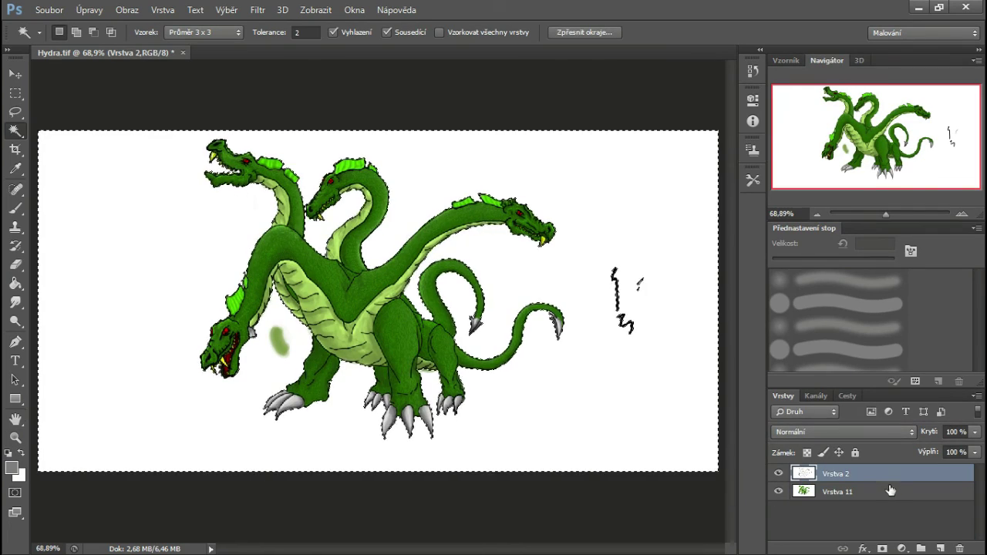
left_click(890, 490)
key("Delete")
key("ctrl+d")
- Erase the stray black pen marks beside the hydra on layer Vrstva 2
left_click(15, 264)
left_click(826, 474)
left_click_drag(615, 271, 626, 291)
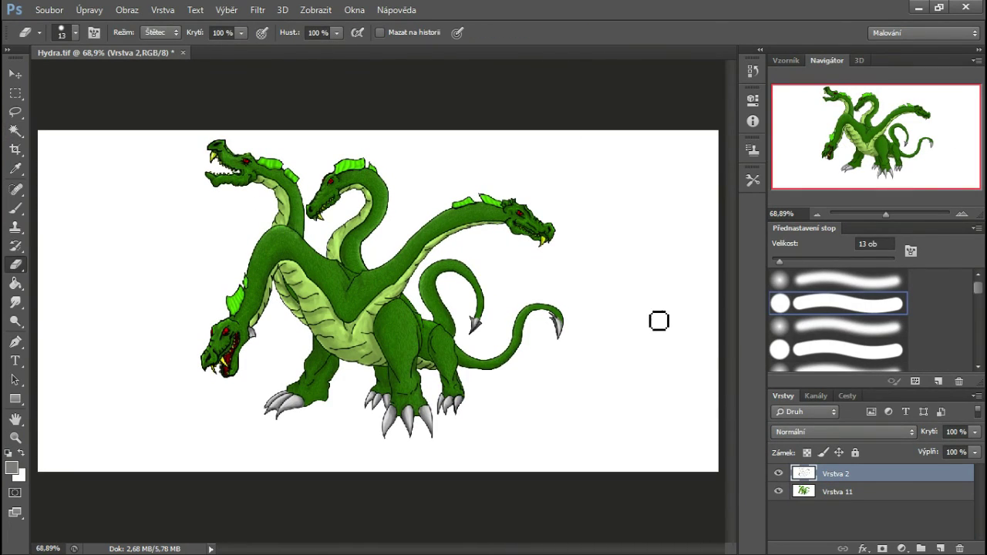